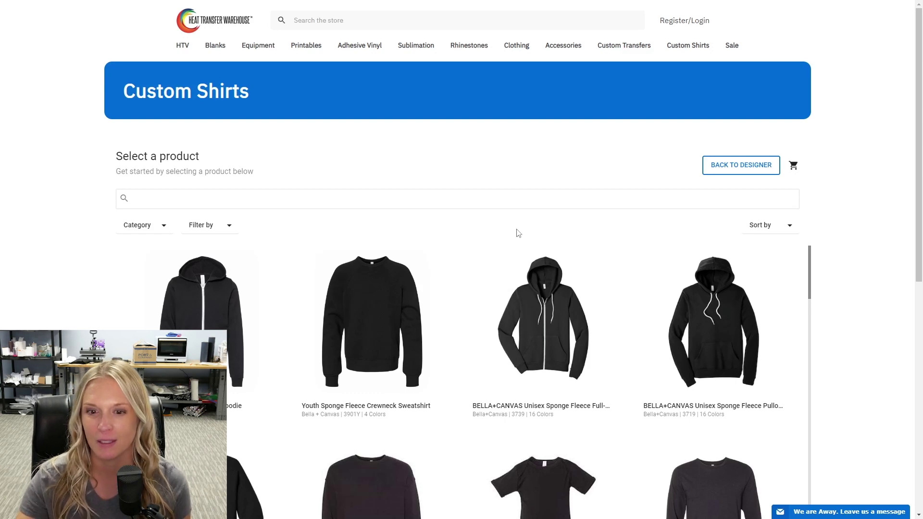
# Browse the custom shirt catalog and filter it by category to view all T-shirts.
pyautogui.scroll(-1, 488, 260)
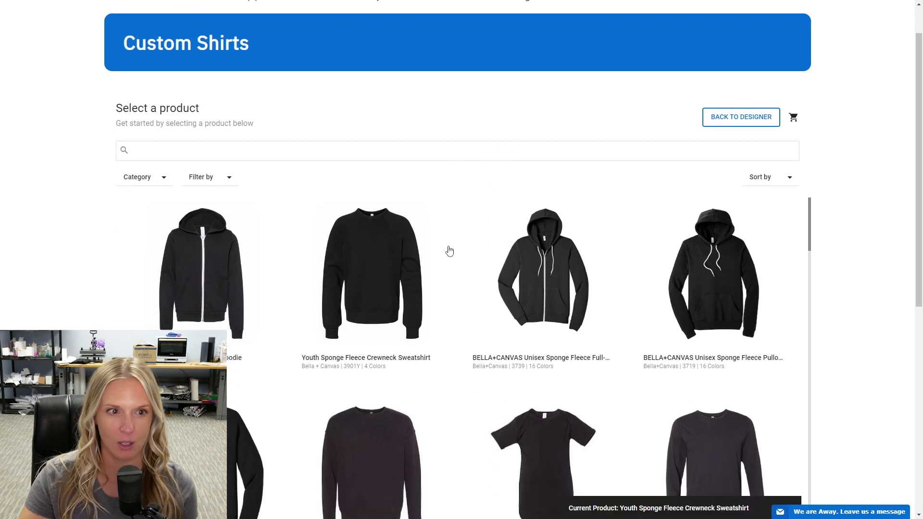
pyautogui.scroll(-8, 457, 305)
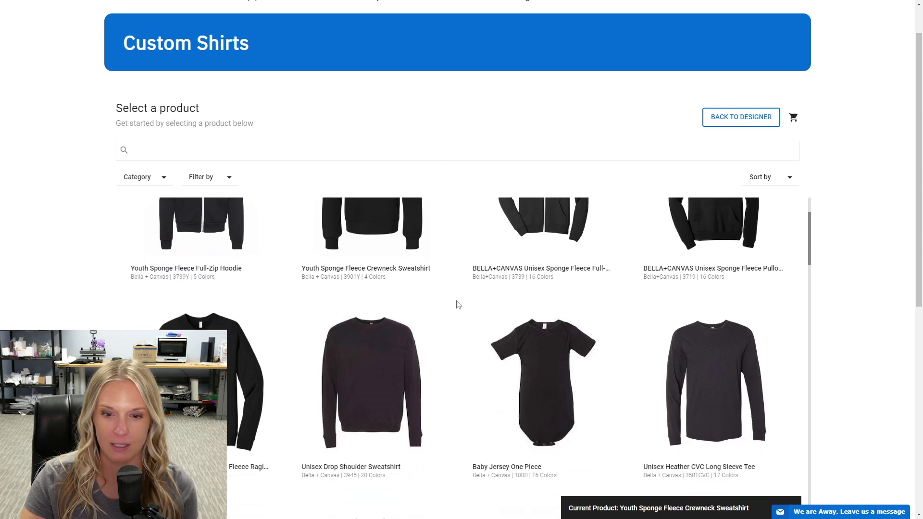
pyautogui.scroll(-5, 456, 307)
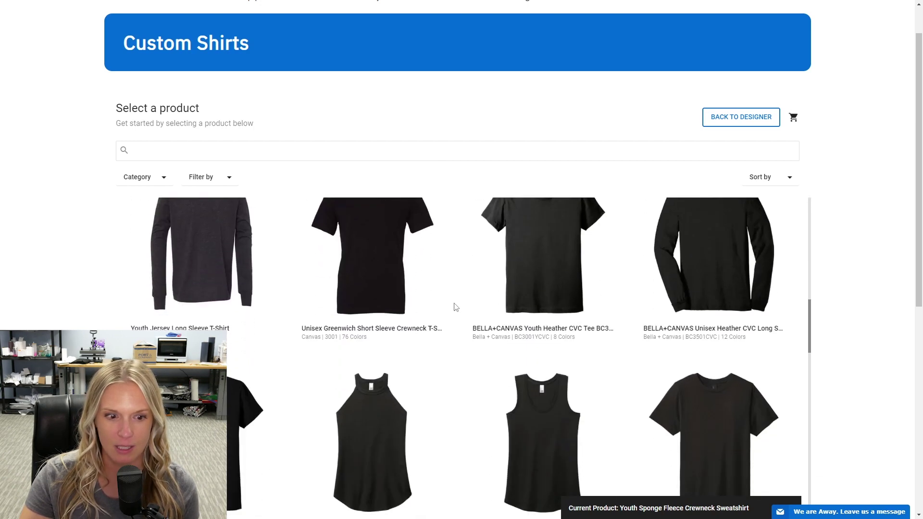
pyautogui.scroll(3, 456, 306)
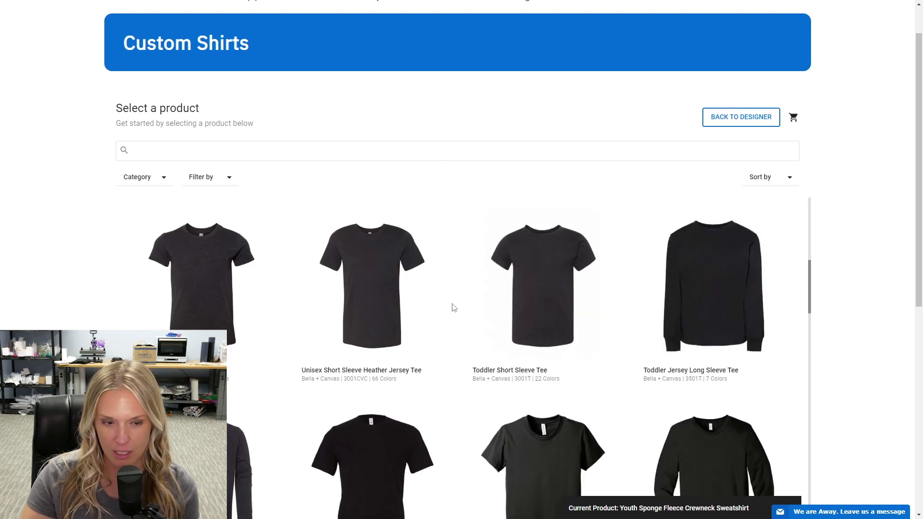
pyautogui.scroll(6, 454, 307)
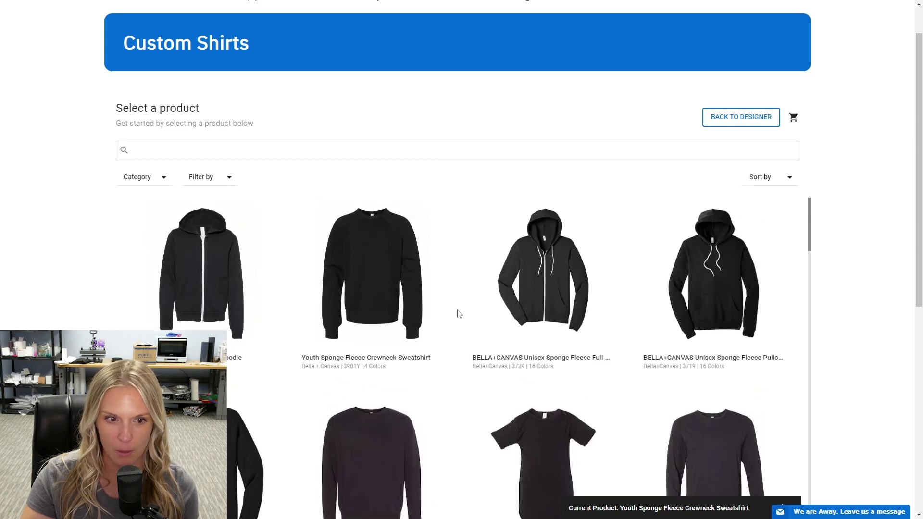
pyautogui.click(217, 178)
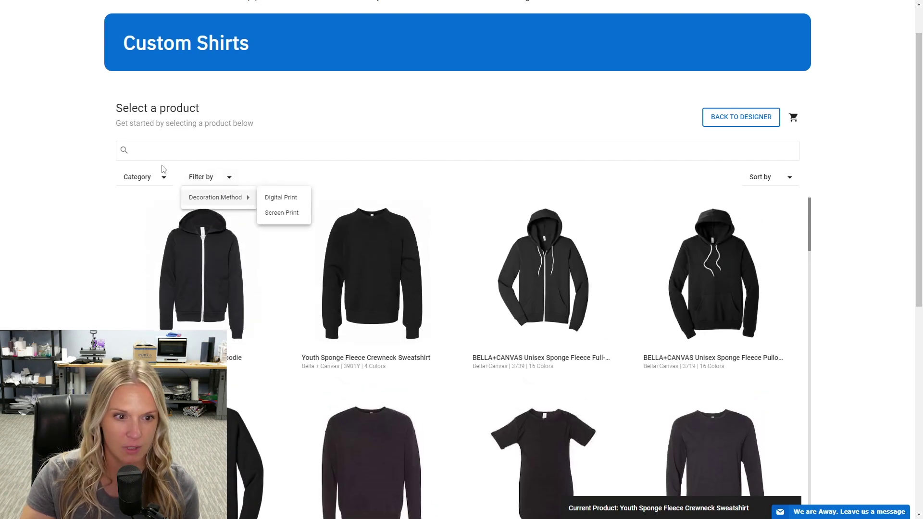
pyautogui.click(145, 181)
pyautogui.click(144, 180)
pyautogui.moveTo(155, 187)
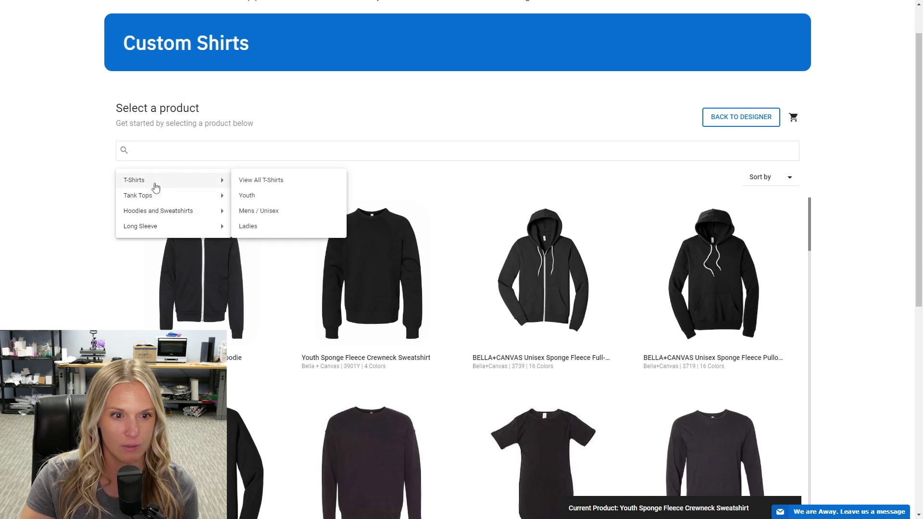
pyautogui.click(252, 183)
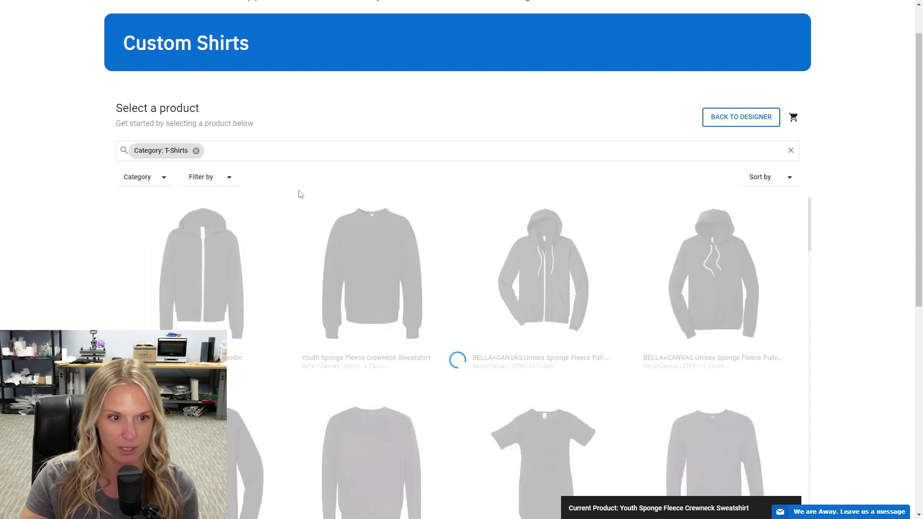
# Look through the T-shirts and select the Bella + Canvas Unisex Short Sleeve Heather Jersey Tee.
pyautogui.scroll(-2, 613, 336)
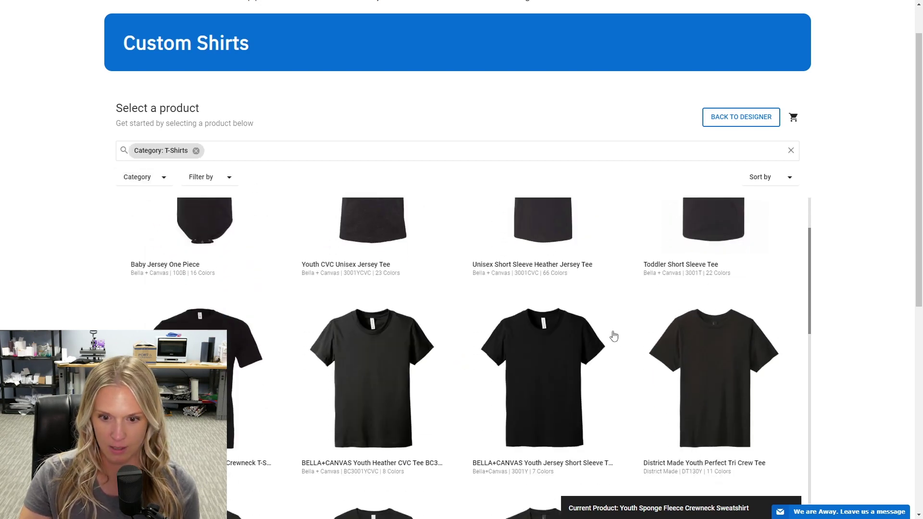
pyautogui.scroll(-4, 614, 335)
pyautogui.scroll(6, 614, 335)
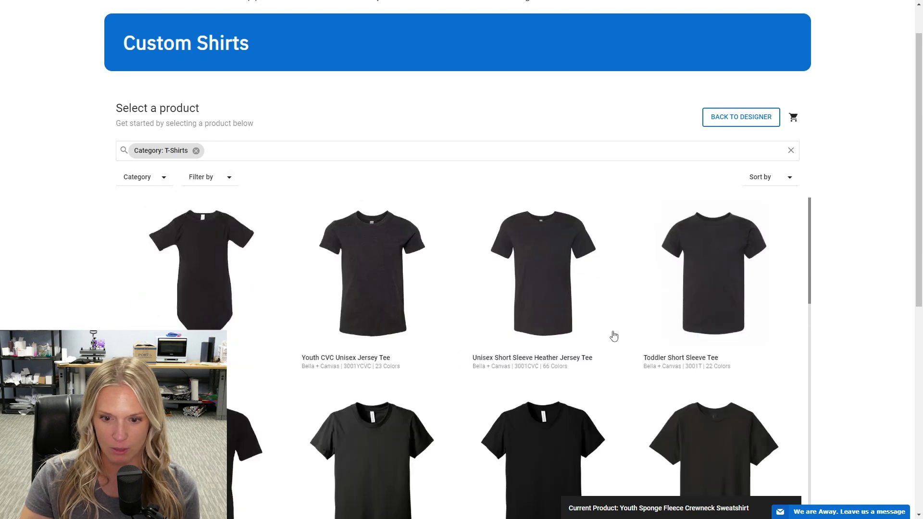
pyautogui.scroll(-4, 614, 335)
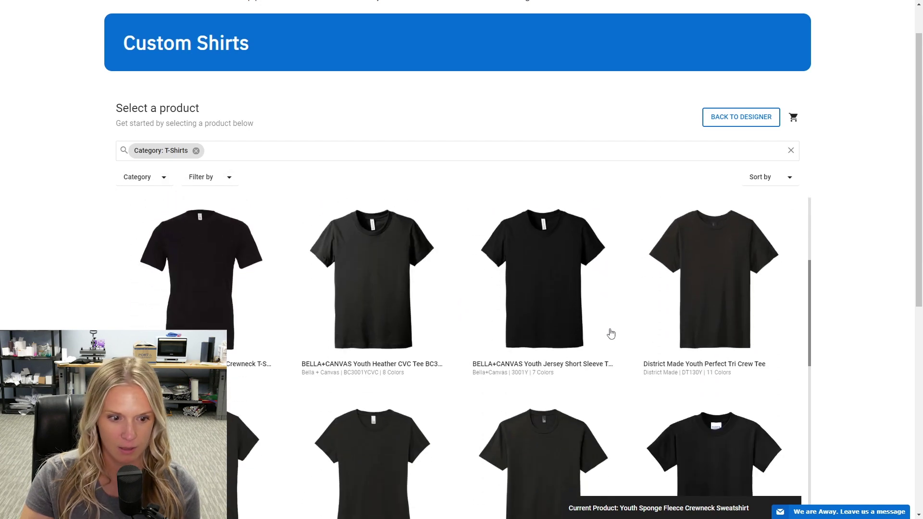
pyautogui.scroll(4, 611, 334)
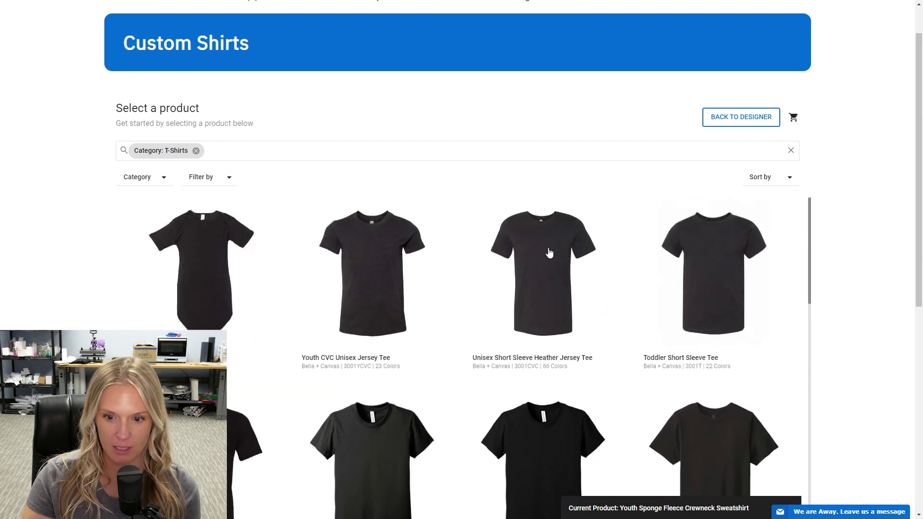
pyautogui.click(533, 287)
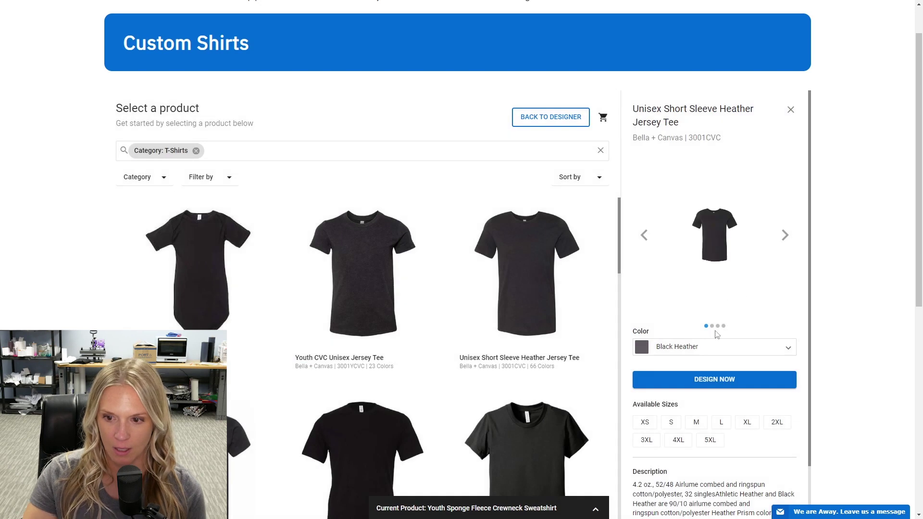
# Set the tee's color to Heather Mustard and start designing it.
pyautogui.click(721, 346)
pyautogui.scroll(-3, 718, 426)
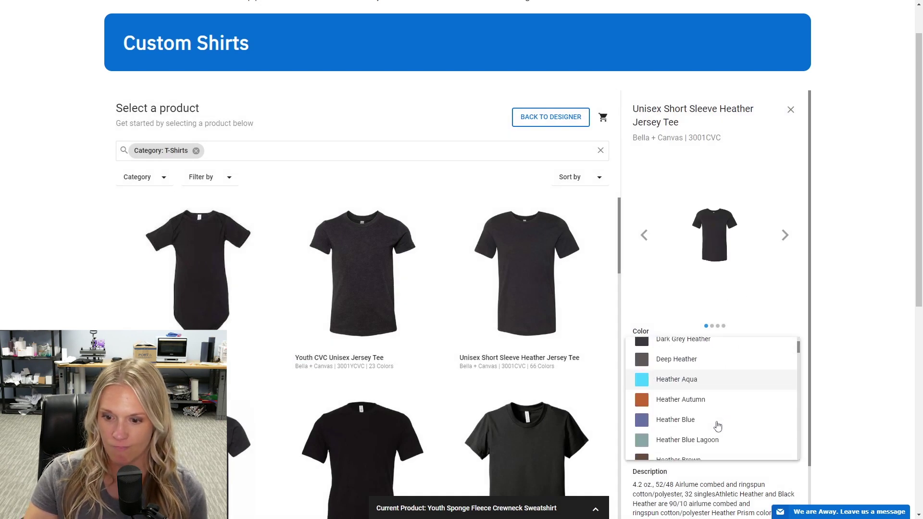
pyautogui.scroll(-3, 715, 423)
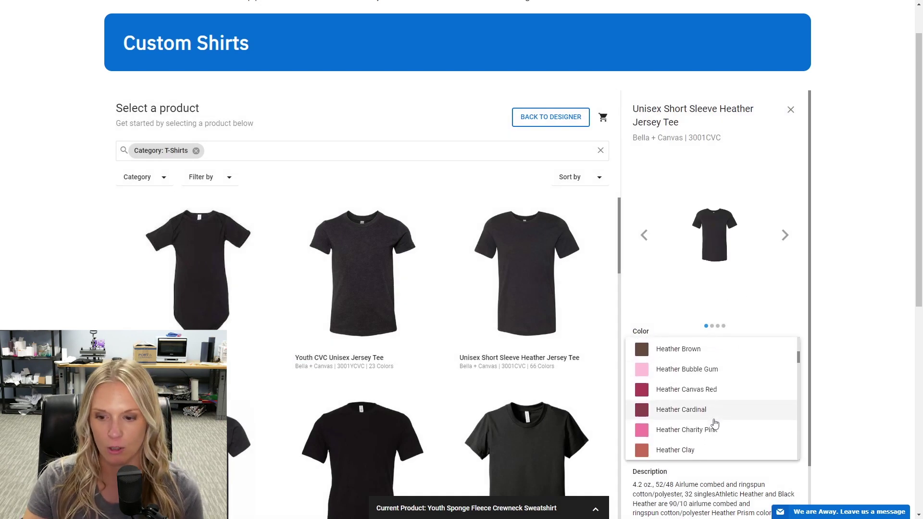
pyautogui.scroll(-3, 714, 423)
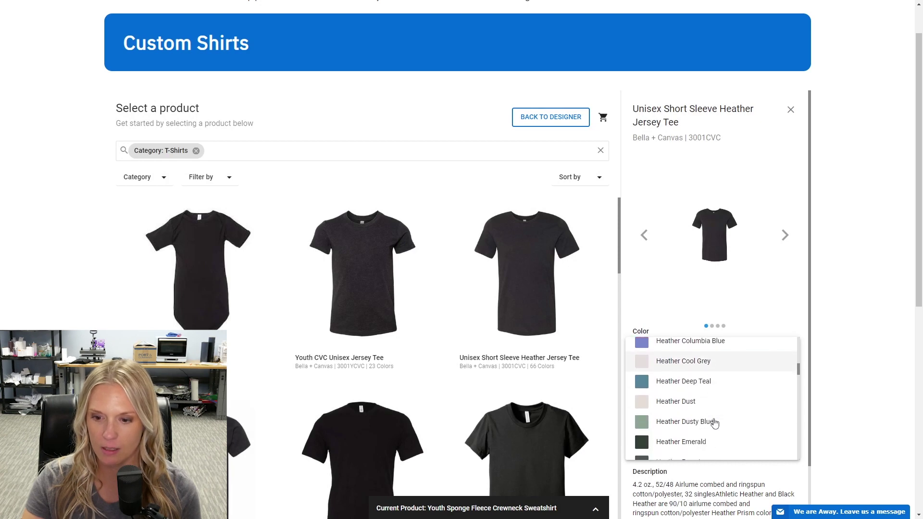
pyautogui.scroll(-8, 715, 423)
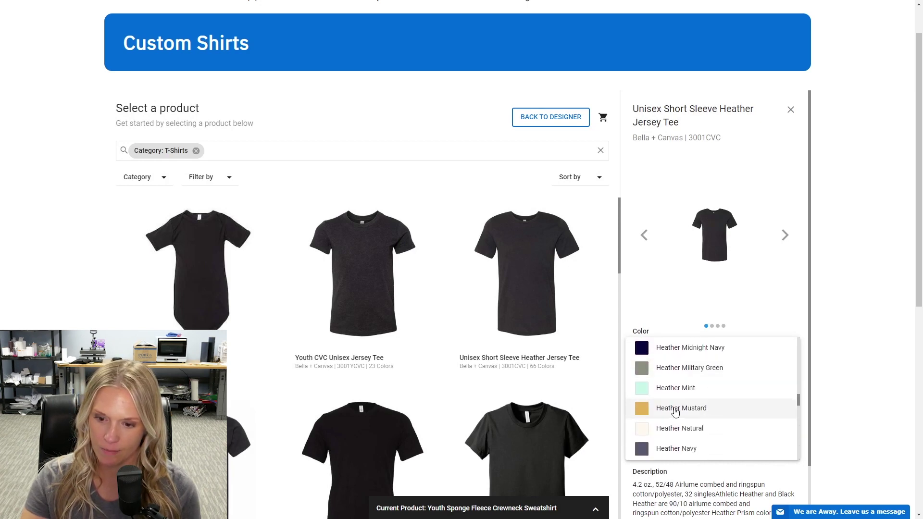
pyautogui.click(681, 411)
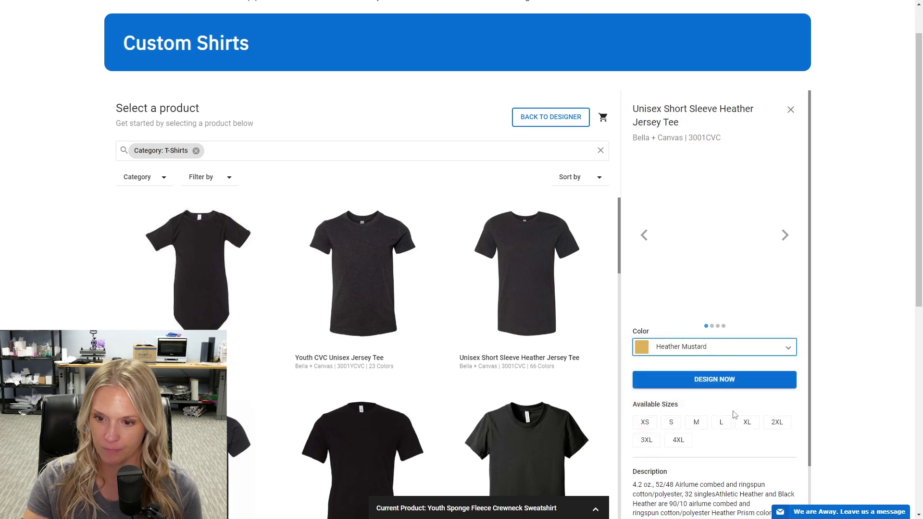
pyautogui.click(713, 382)
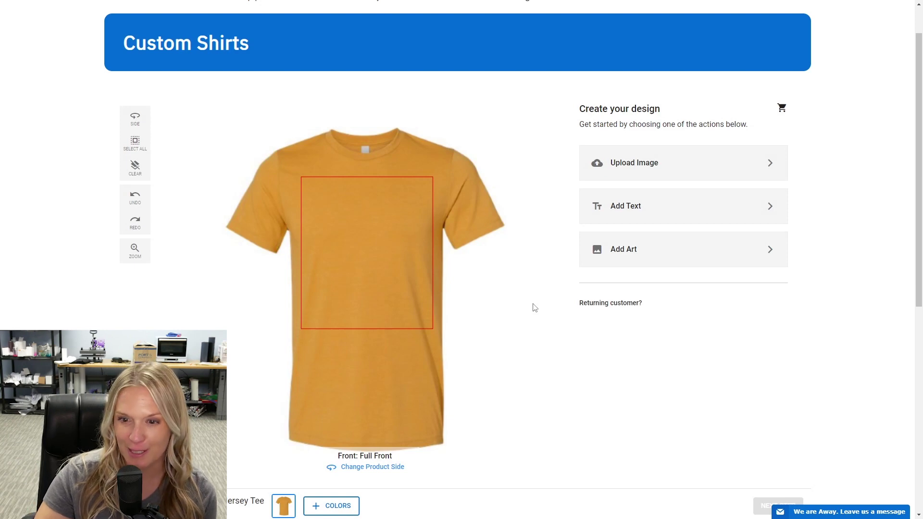
# Browse the design ideas for added art and open the Halloween category within Holidays.
pyautogui.click(665, 263)
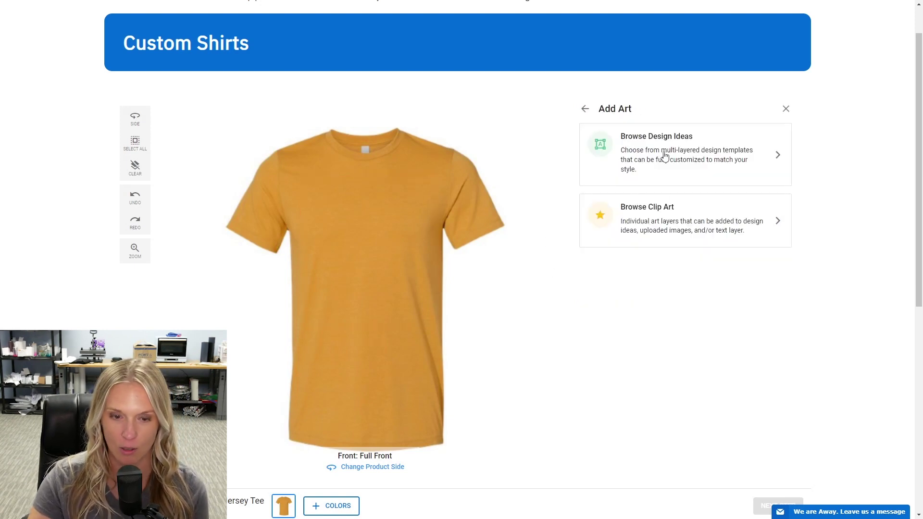
pyautogui.click(717, 160)
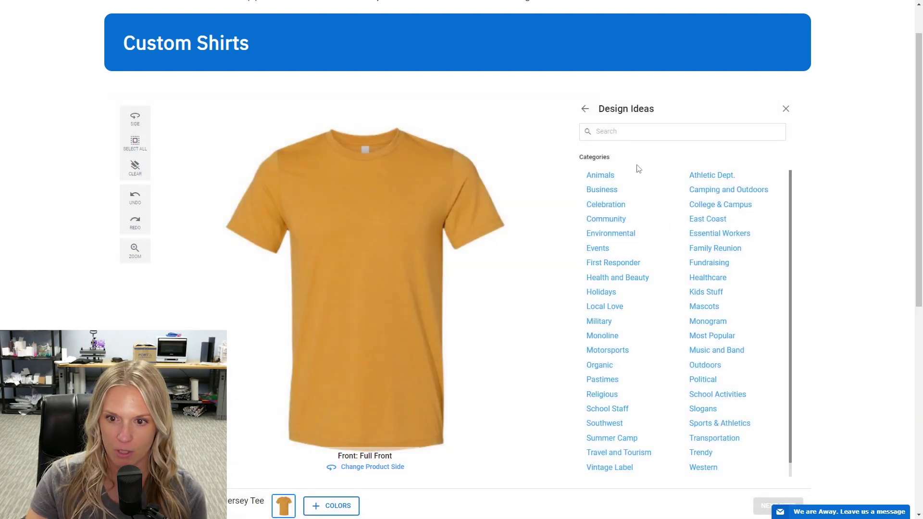
pyautogui.click(607, 293)
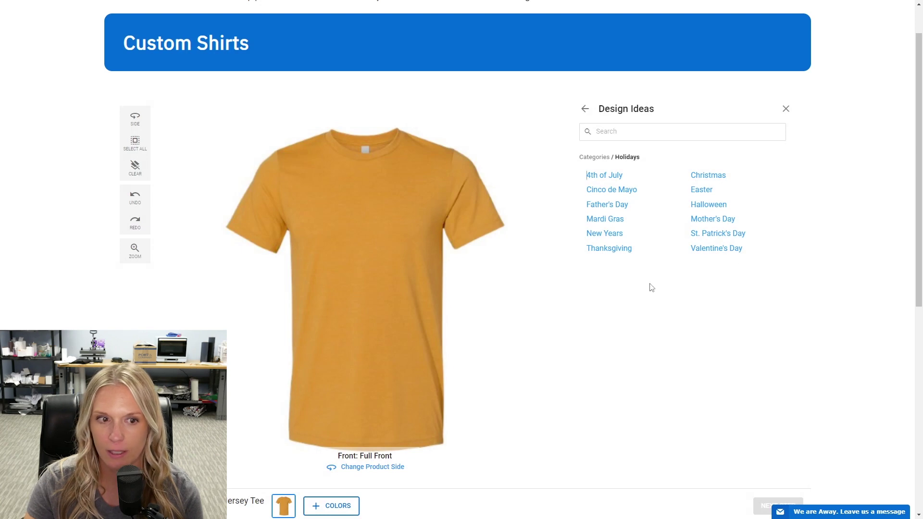
pyautogui.click(715, 206)
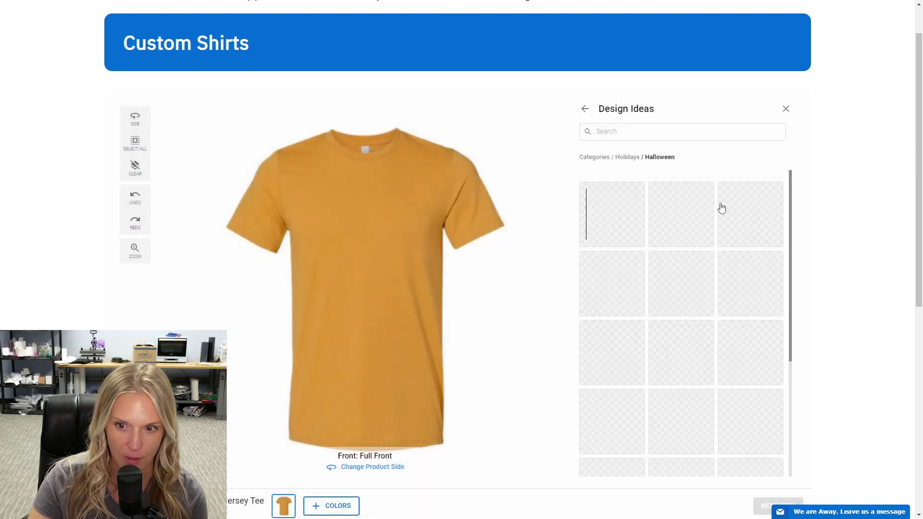
# Add the Happy Halloween design with the yellow pumpkin and gravestones to the shirt's front.
pyautogui.scroll(-1, 734, 310)
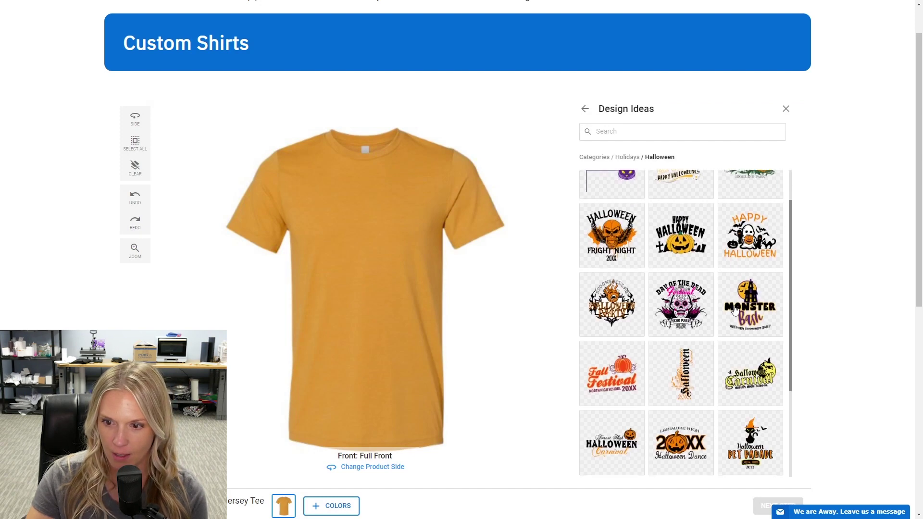
pyautogui.scroll(-3, 735, 310)
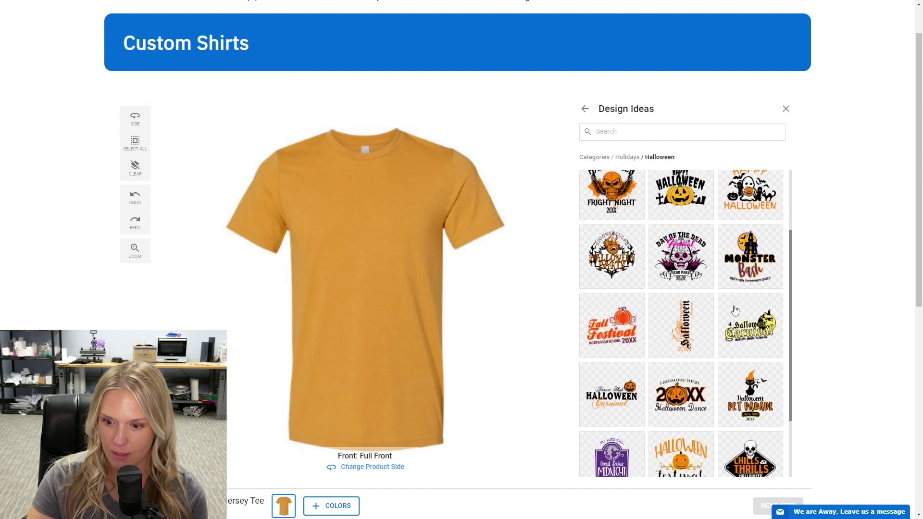
pyautogui.scroll(2, 734, 310)
pyautogui.scroll(2, 735, 310)
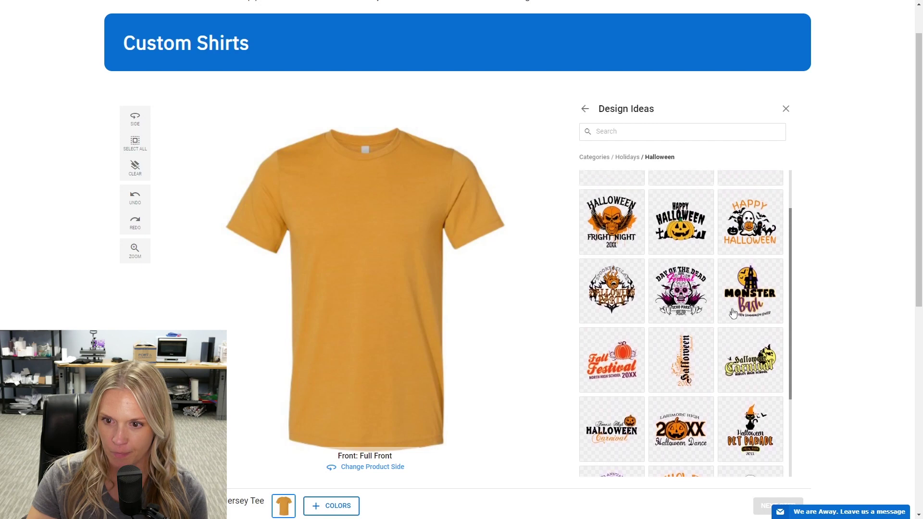
pyautogui.click(674, 286)
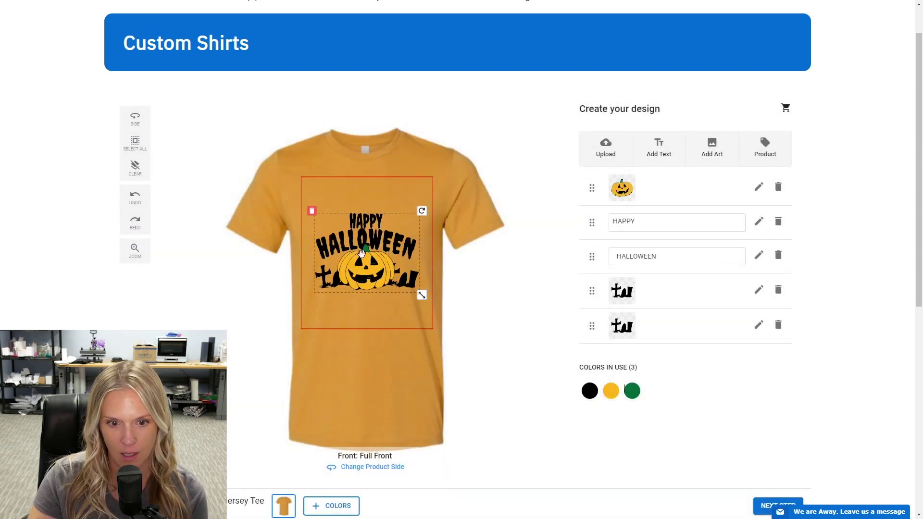
# Move the Happy Halloween design higher on the chest and enlarge it to nearly the full print area width.
pyautogui.moveTo(368, 265); pyautogui.dragTo(366, 244)
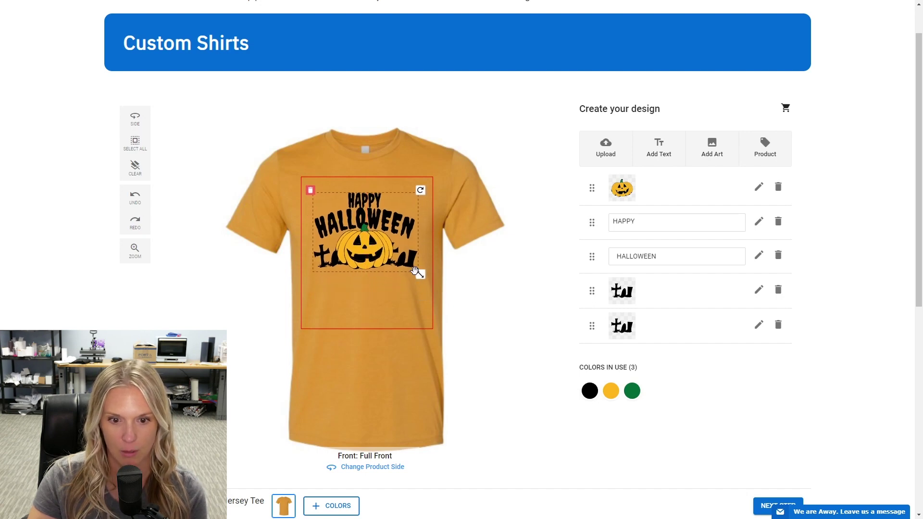
pyautogui.moveTo(421, 274); pyautogui.dragTo(430, 281)
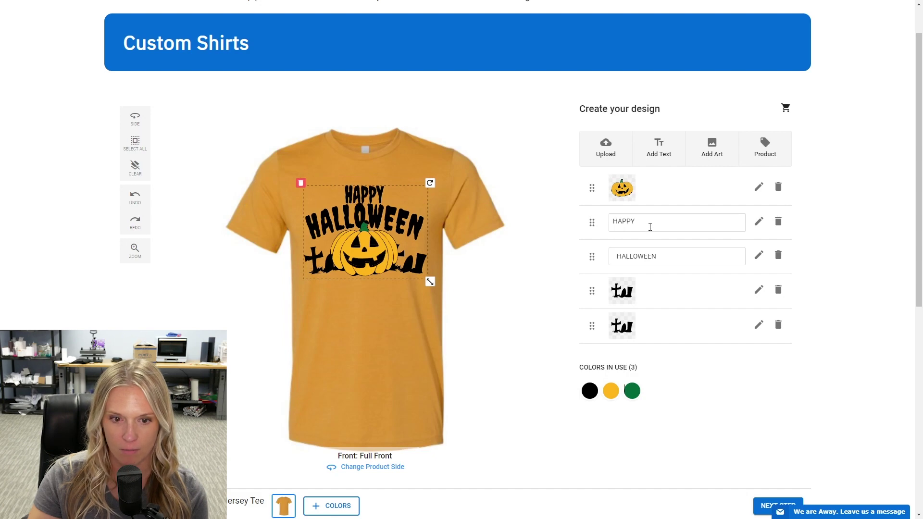
# Try alternative fills for the pumpkin's yellow areas, including tan and orange, and settle on red-orange.
pyautogui.click(761, 190)
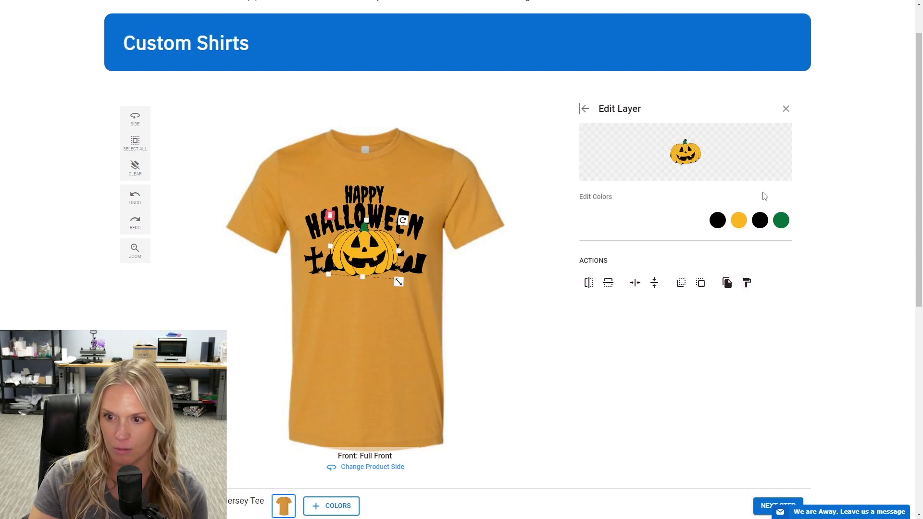
pyautogui.click(740, 222)
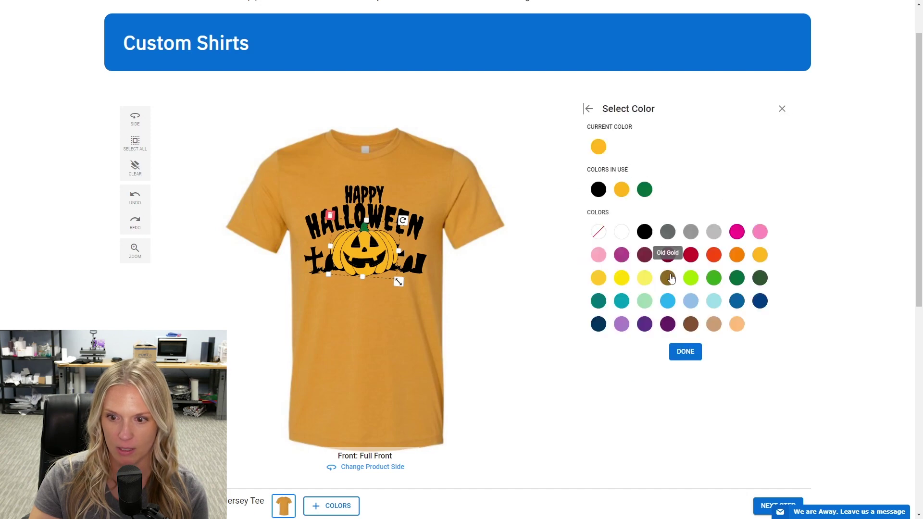
pyautogui.click(738, 325)
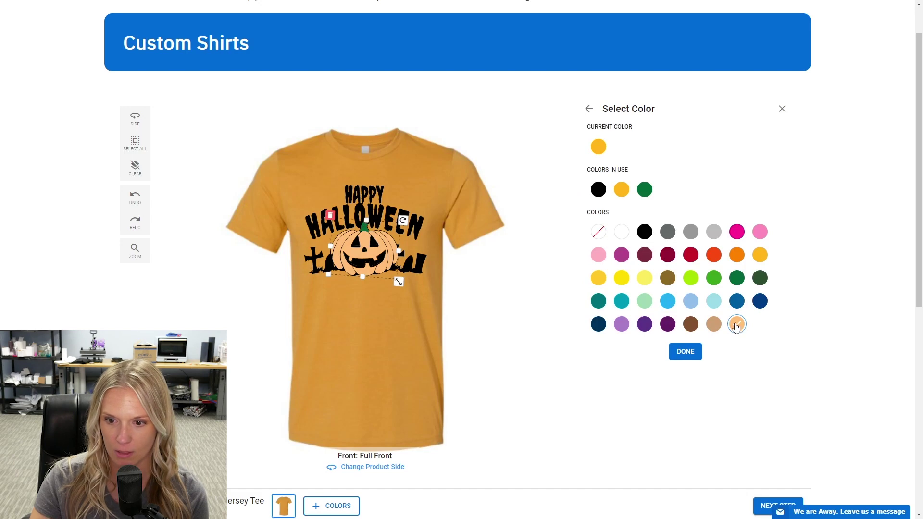
pyautogui.click(715, 326)
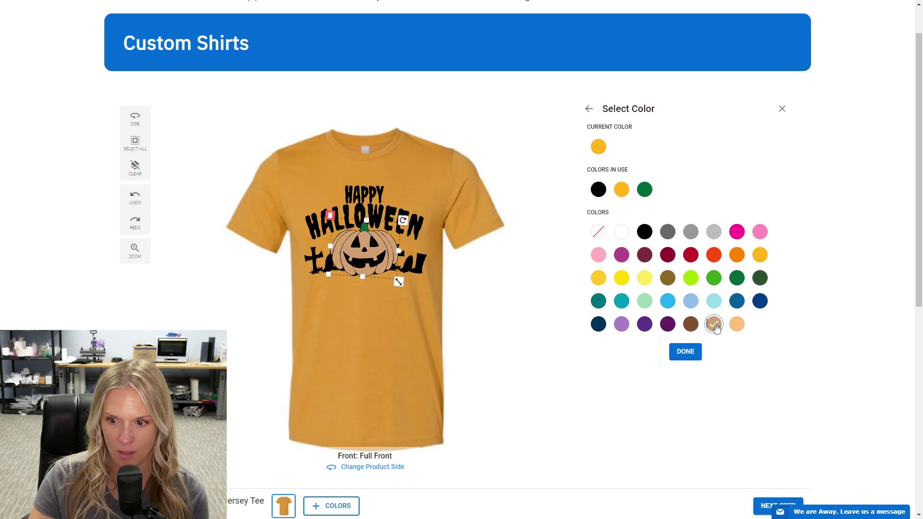
pyautogui.click(737, 254)
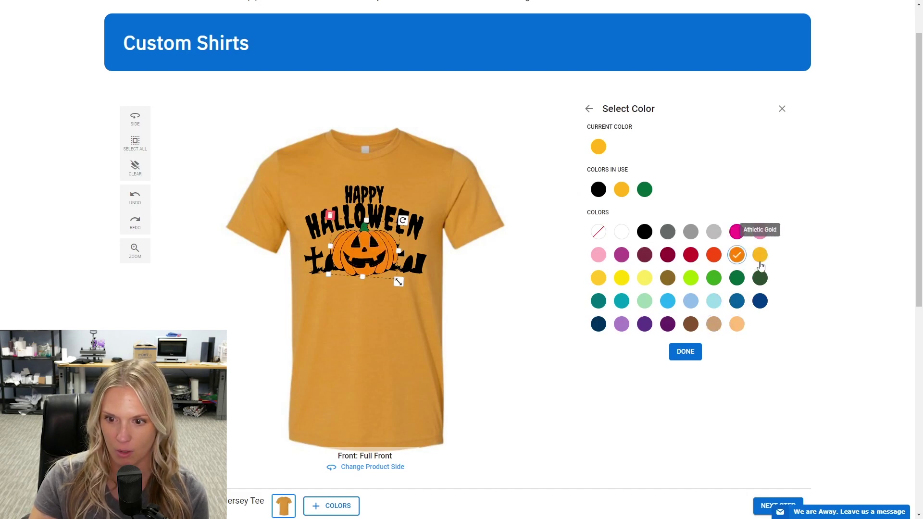
pyautogui.click(714, 255)
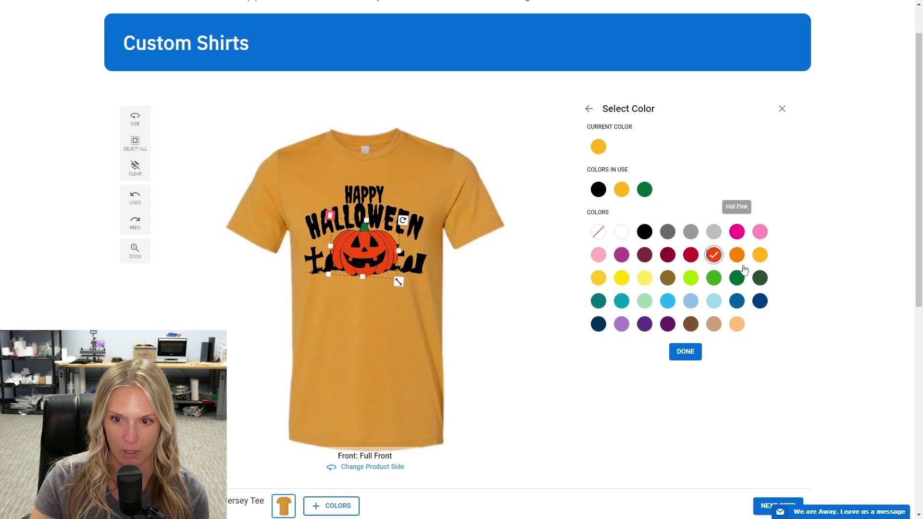
pyautogui.click(697, 354)
pyautogui.click(717, 418)
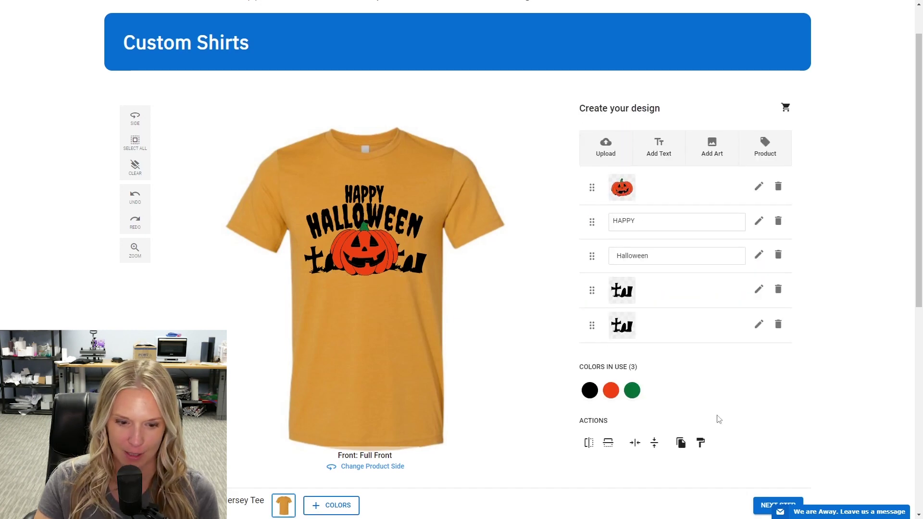
# Add Heather Olive and Heather Autumn as extra tee colors, and return the preview to the Heather Mustard tee.
pyautogui.scroll(-2, 717, 418)
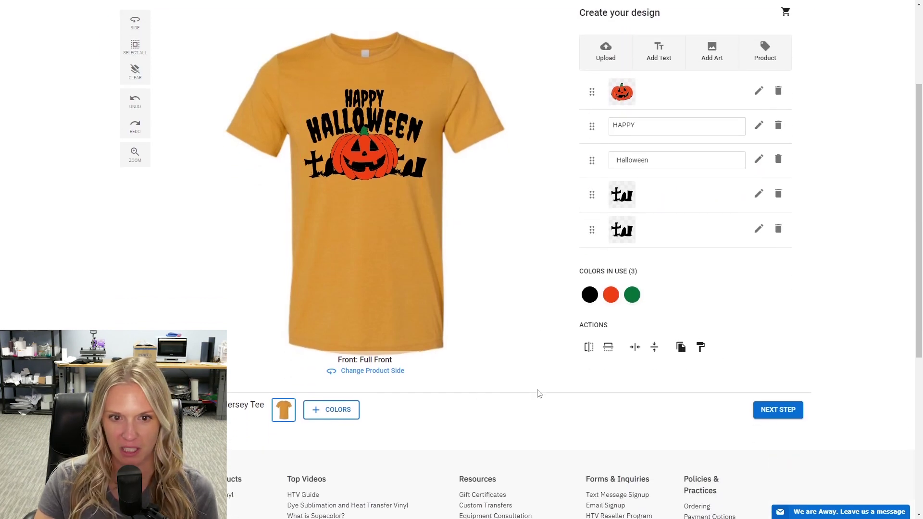
pyautogui.click(321, 416)
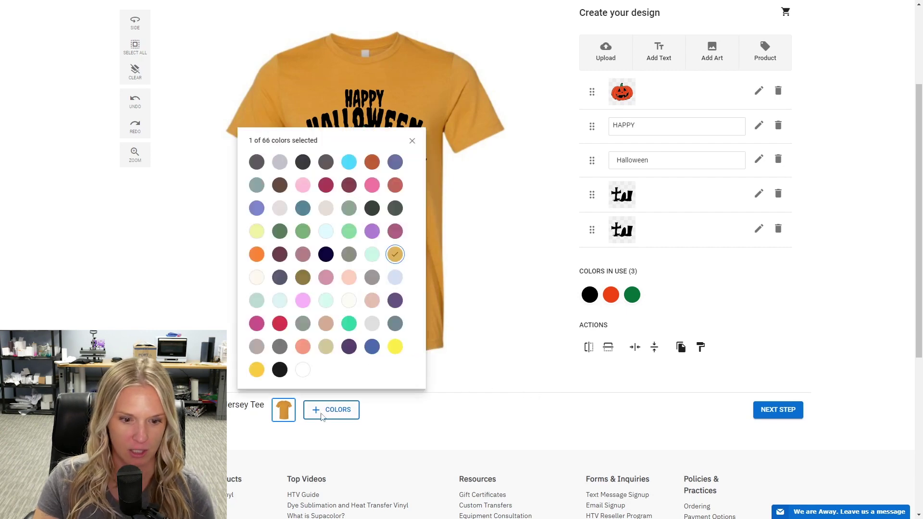
pyautogui.click(302, 278)
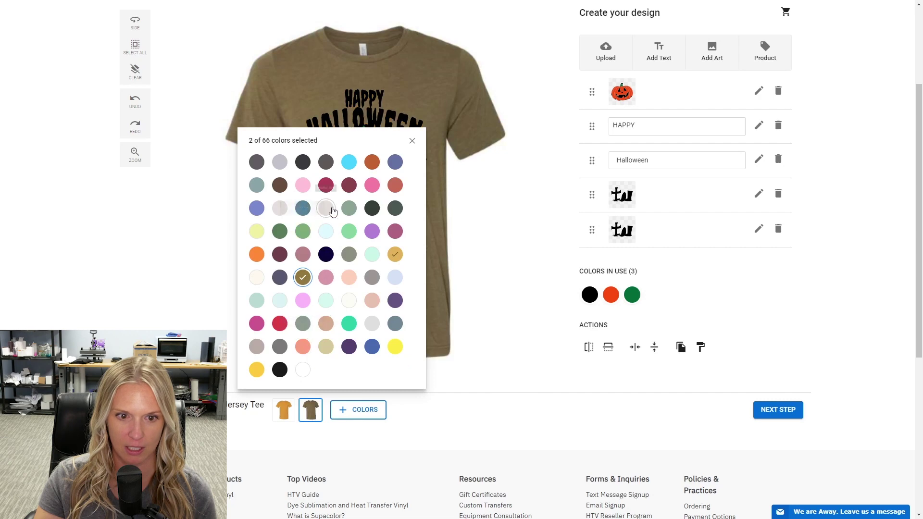
pyautogui.click(485, 243)
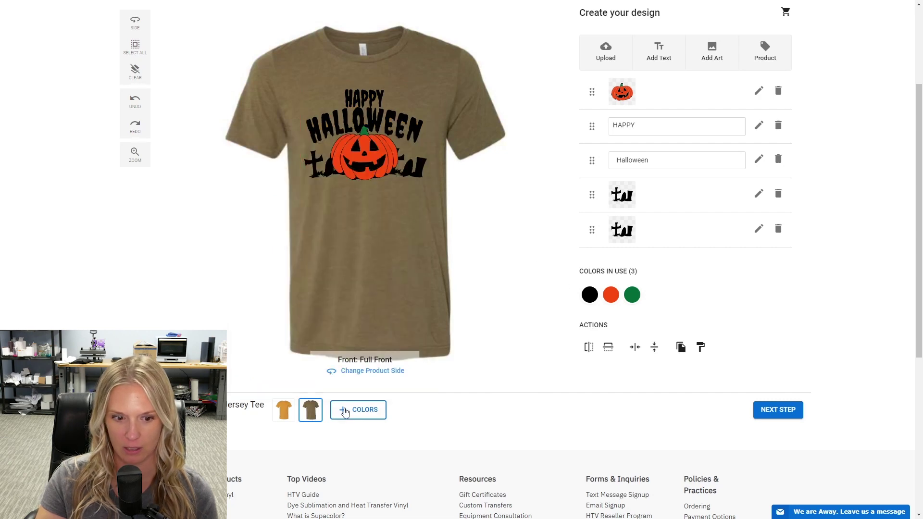
pyautogui.click(347, 412)
pyautogui.click(399, 163)
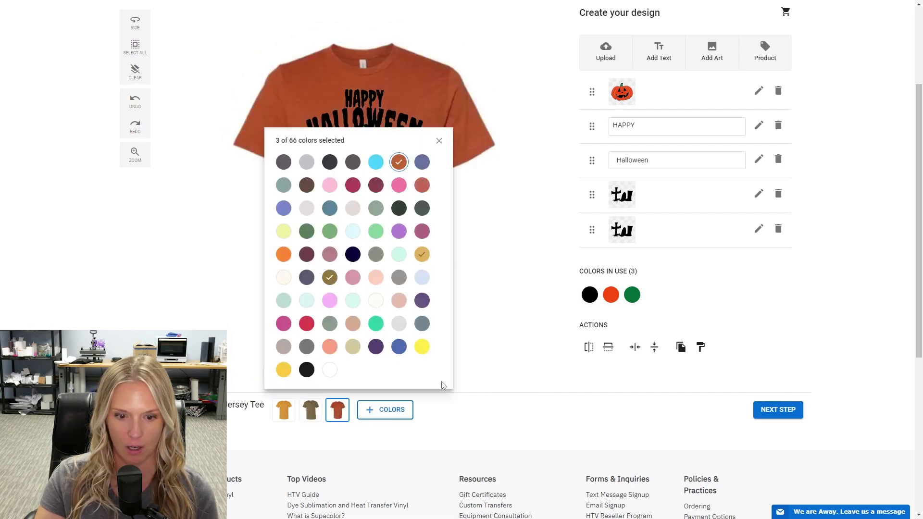
pyautogui.click(404, 412)
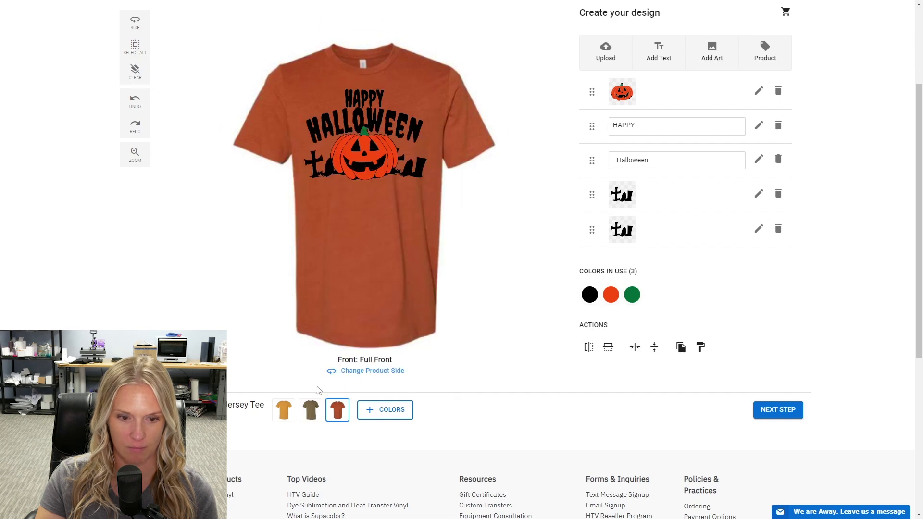
pyautogui.click(283, 414)
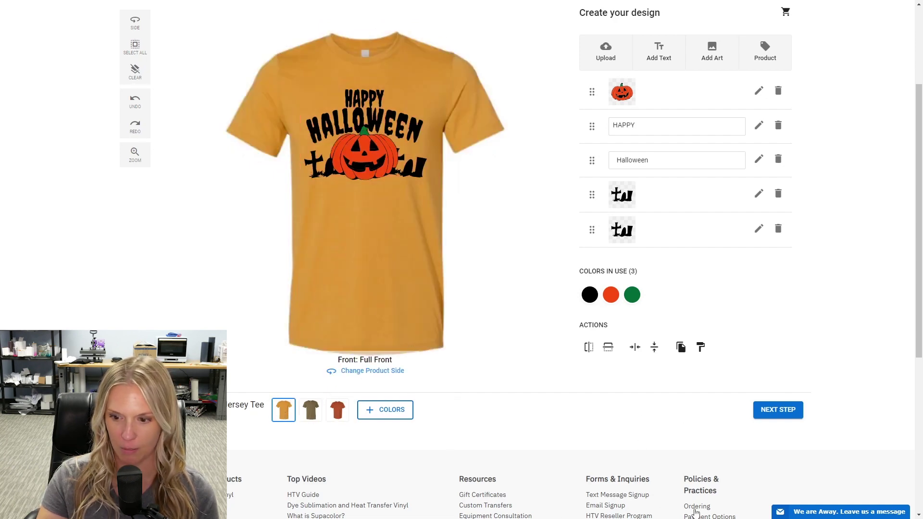
# Proceed to quantities and order 2 XS, 1 S, 2 M and 2 L of the Heather Mustard tee.
pyautogui.click(779, 410)
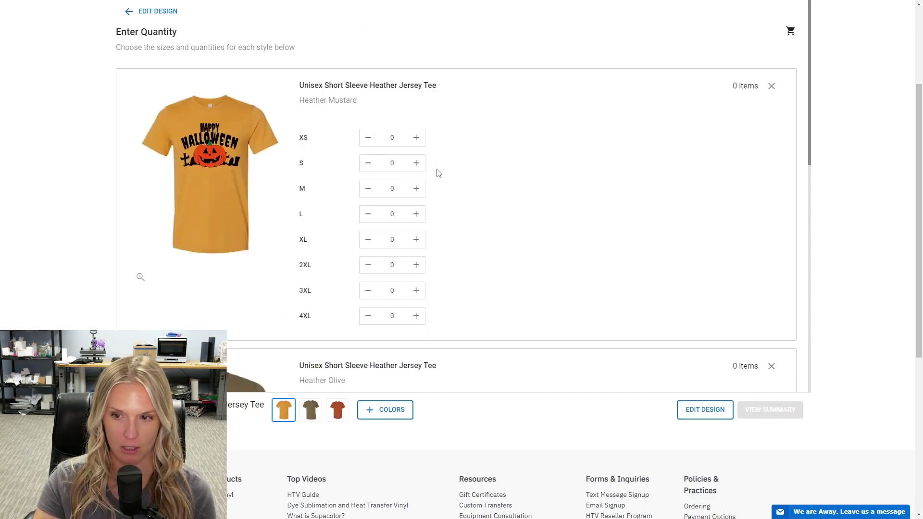
pyautogui.scroll(-1, 438, 172)
pyautogui.click(416, 89)
pyautogui.click(416, 90)
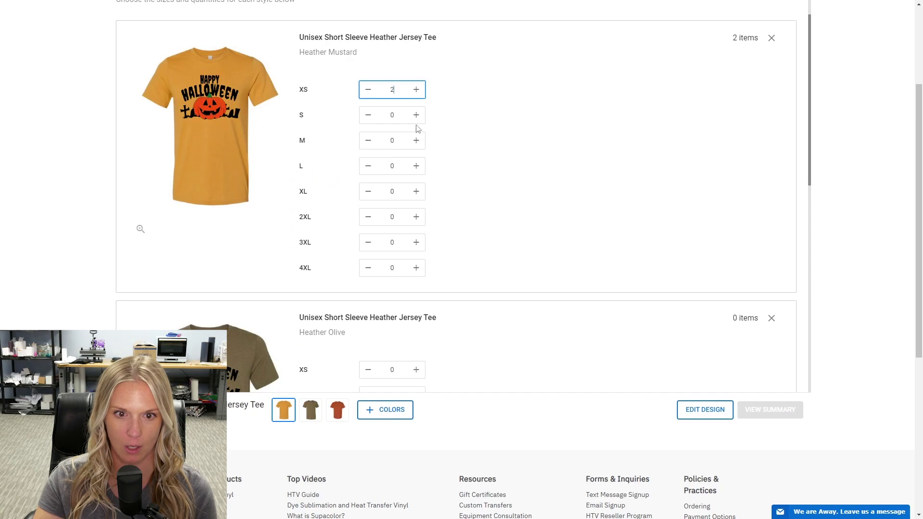
pyautogui.click(417, 140)
pyautogui.click(416, 140)
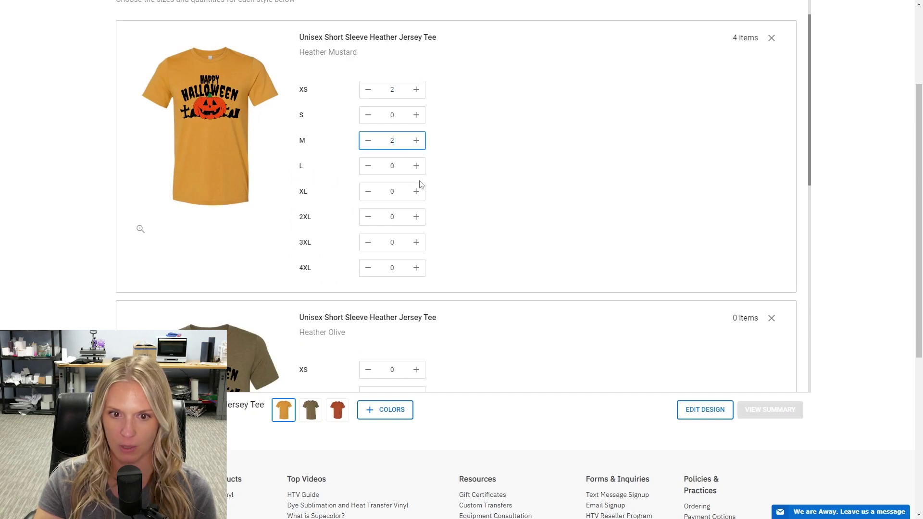
pyautogui.click(417, 166)
pyautogui.click(416, 166)
pyautogui.click(416, 115)
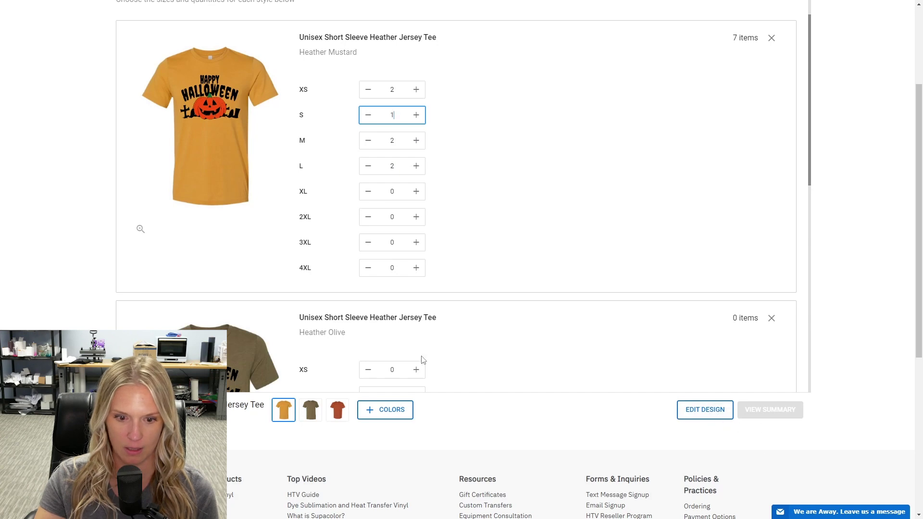
# Remove the Heather Olive and Heather Autumn tees from the order.
pyautogui.scroll(-6, 418, 346)
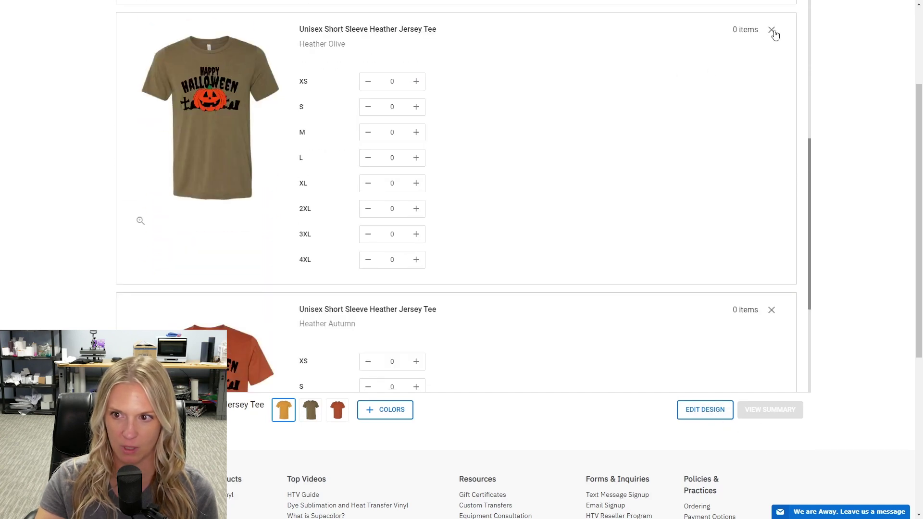
pyautogui.click(771, 30)
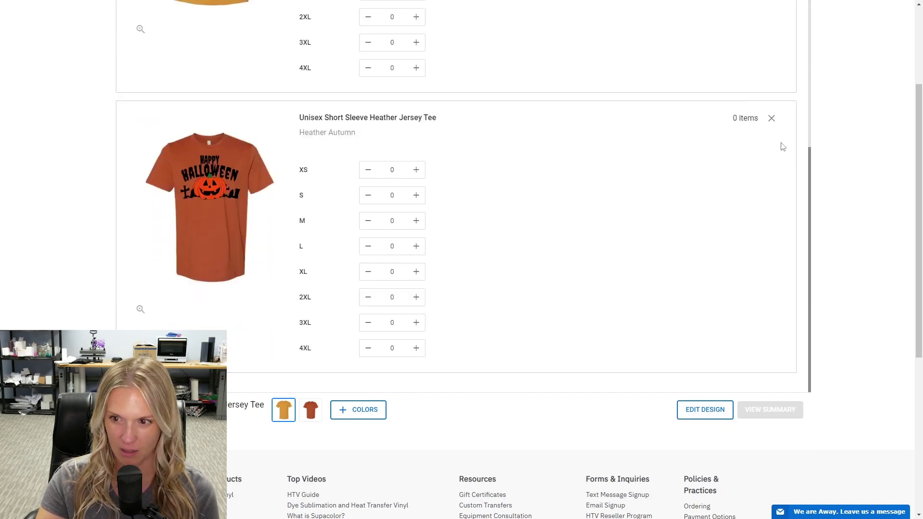
pyautogui.click(771, 118)
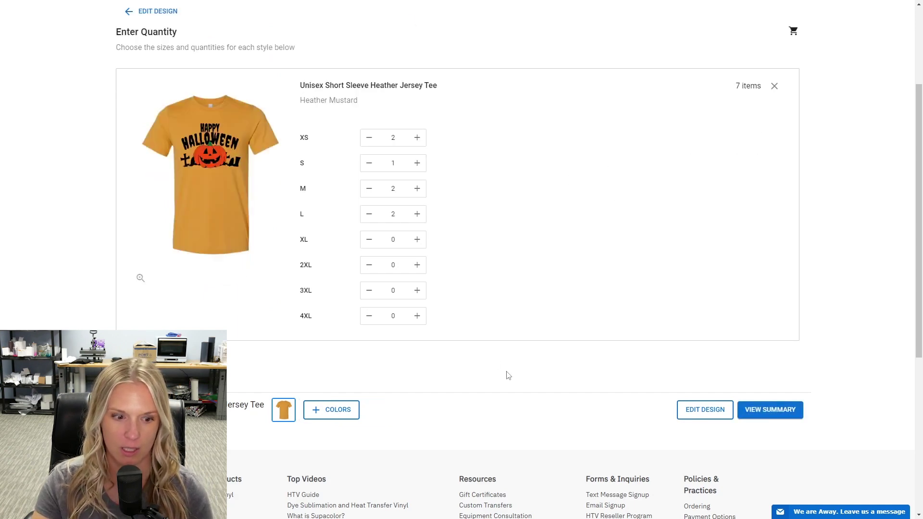
# Review the price summary, name the design with Halloween plus the date, and add the tees to the cart.
pyautogui.click(770, 409)
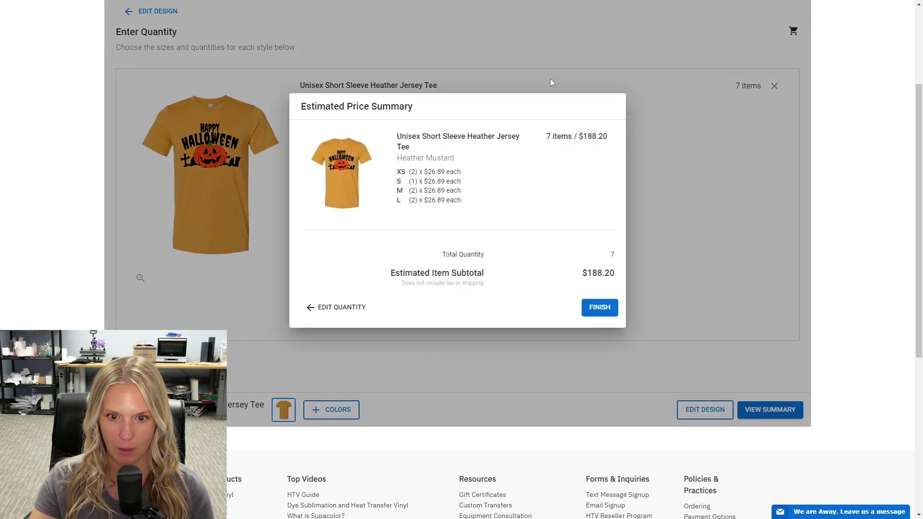
pyautogui.click(600, 308)
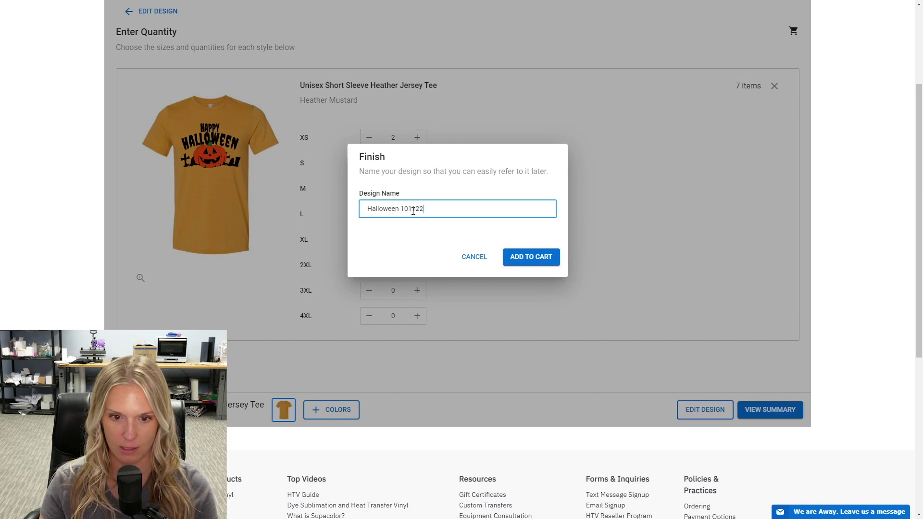
pyautogui.click(539, 255)
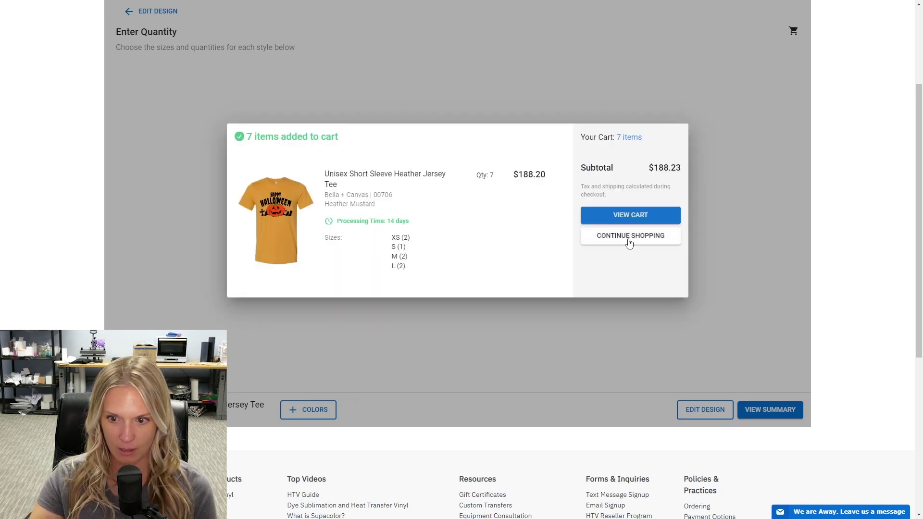
# Continue shopping and choose the Port & Company Youth Crewneck Sweatshirt from the product catalog.
pyautogui.click(630, 241)
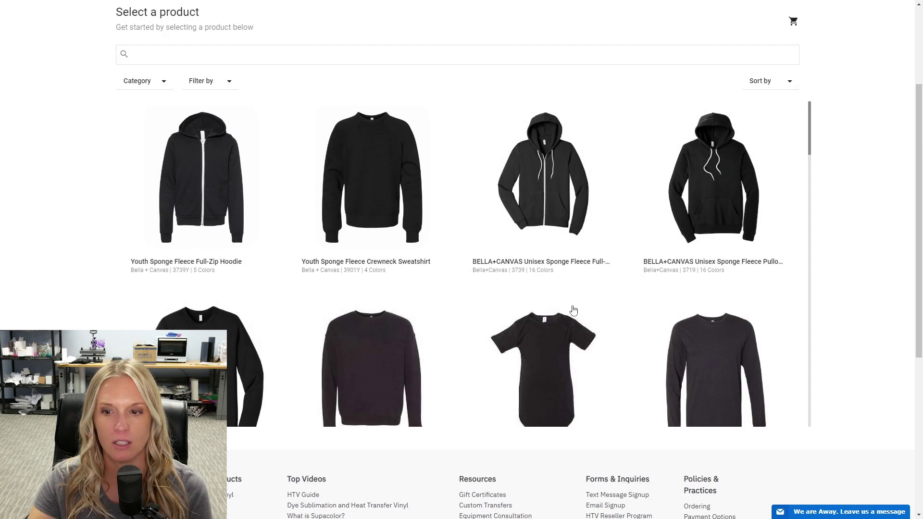
pyautogui.scroll(-1, 573, 310)
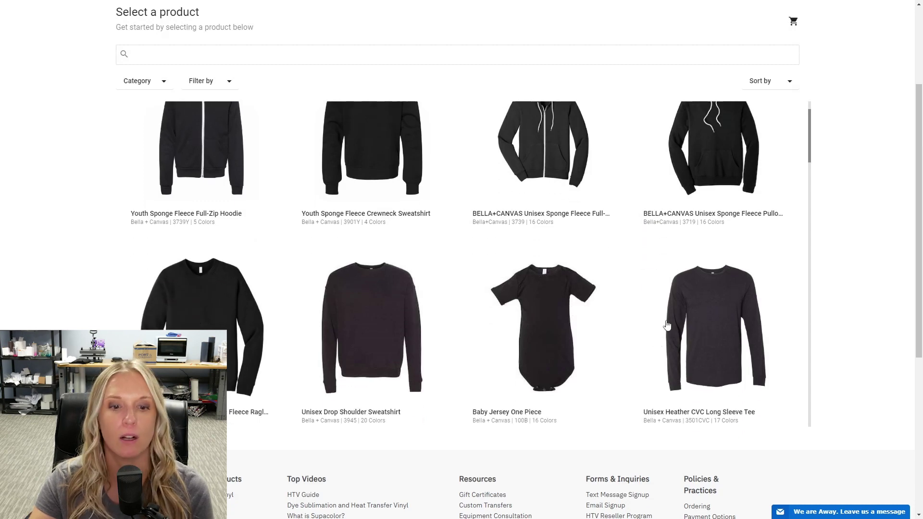
pyautogui.scroll(-4, 356, 295)
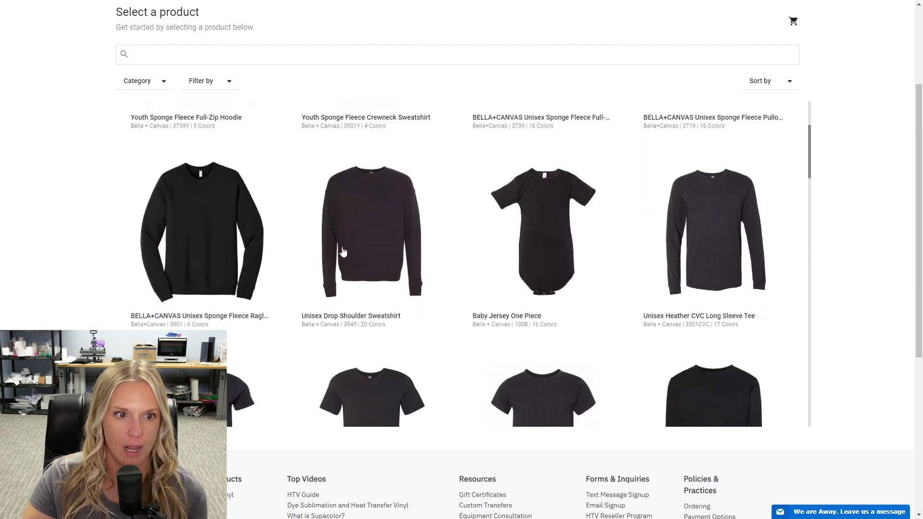
pyautogui.scroll(-1, 351, 271)
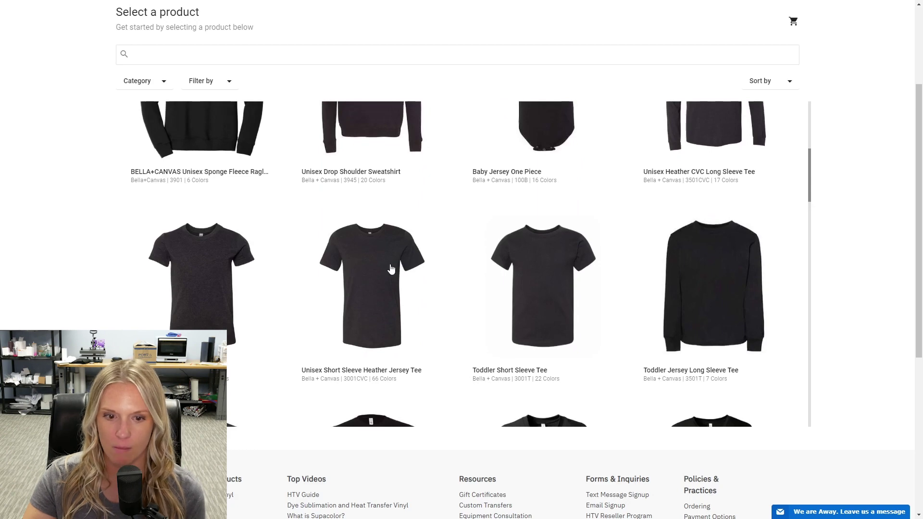
pyautogui.scroll(-2, 390, 269)
pyautogui.scroll(-3, 387, 273)
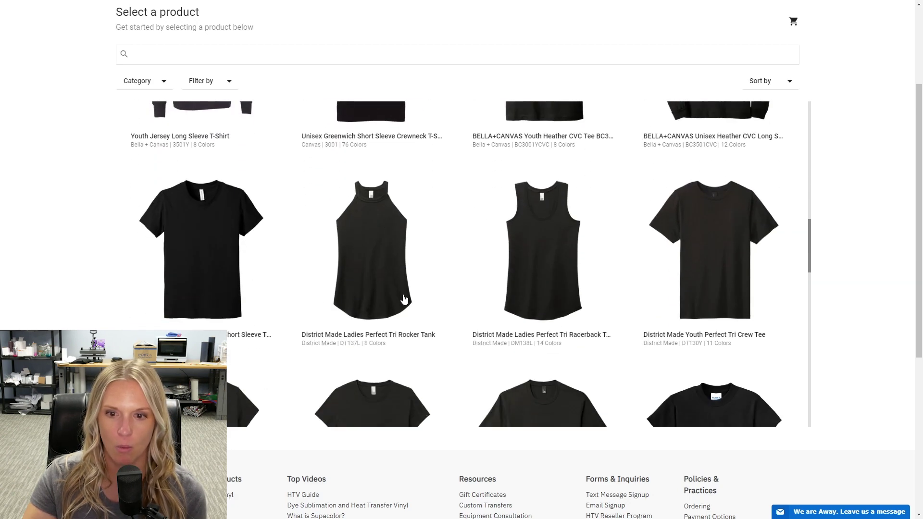
pyautogui.scroll(-5, 400, 294)
pyautogui.scroll(-3, 400, 294)
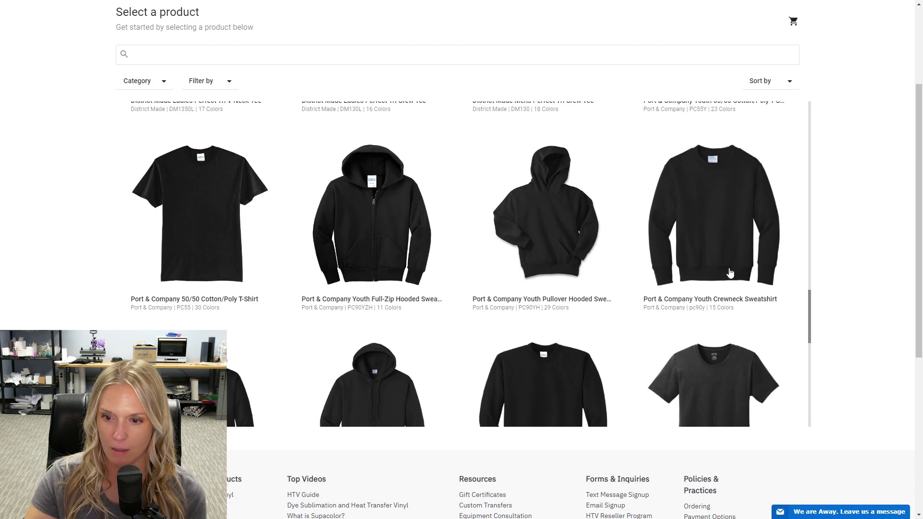
pyautogui.click(715, 216)
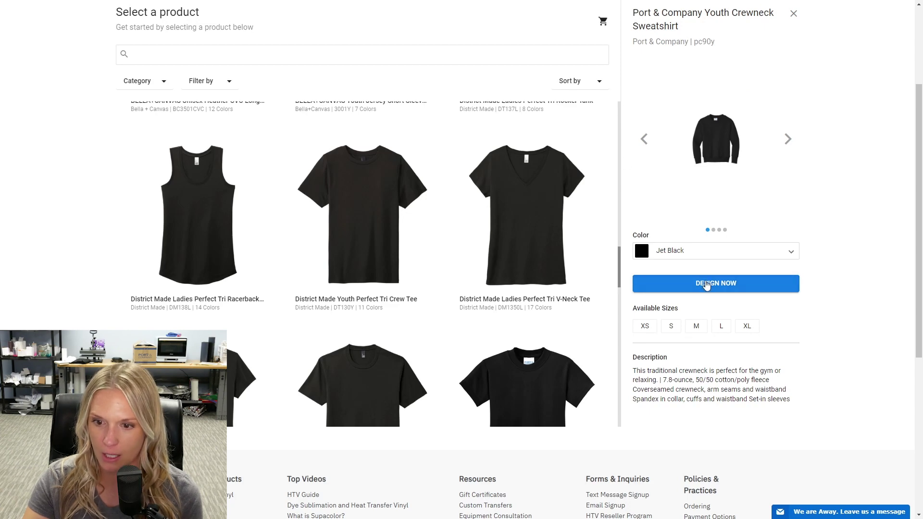
# Set the sweatshirt's color to Ath. Heather and start designing it.
pyautogui.click(715, 255)
pyautogui.click(705, 292)
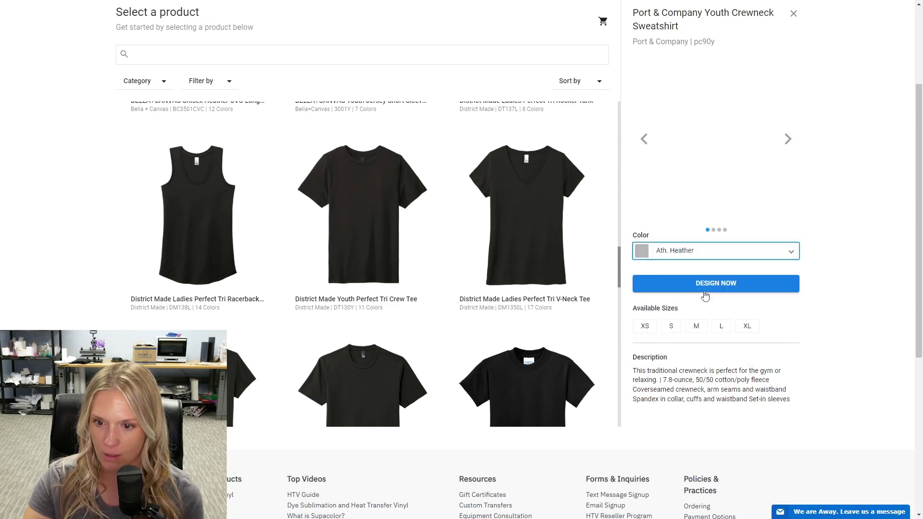
pyautogui.click(704, 285)
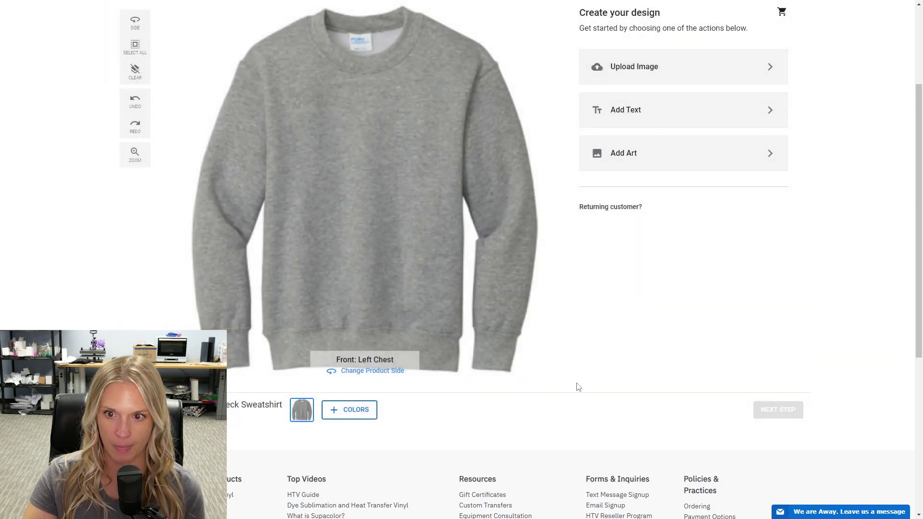
# Upload the tiger artwork 29432-traditionaltiger-pr-whitebg-01 for the sweatshirt and remove its white background.
pyautogui.scroll(3, 575, 385)
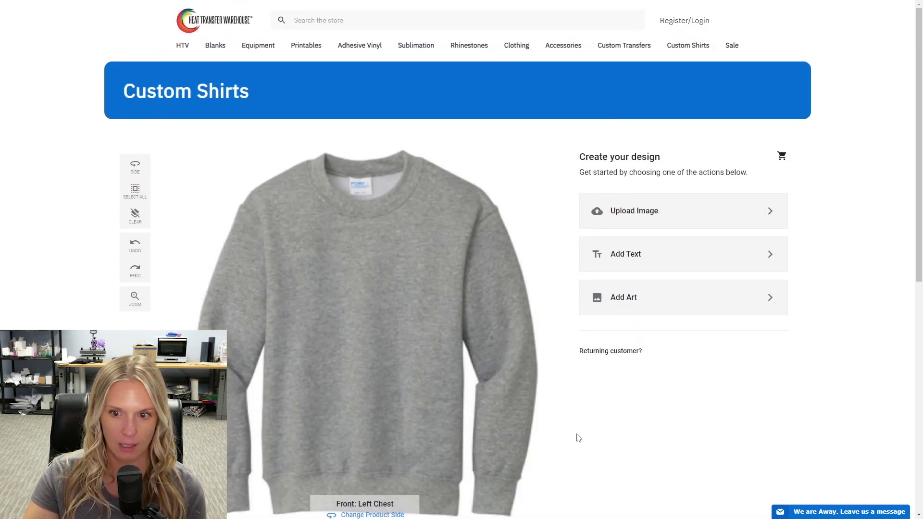
pyautogui.click(713, 220)
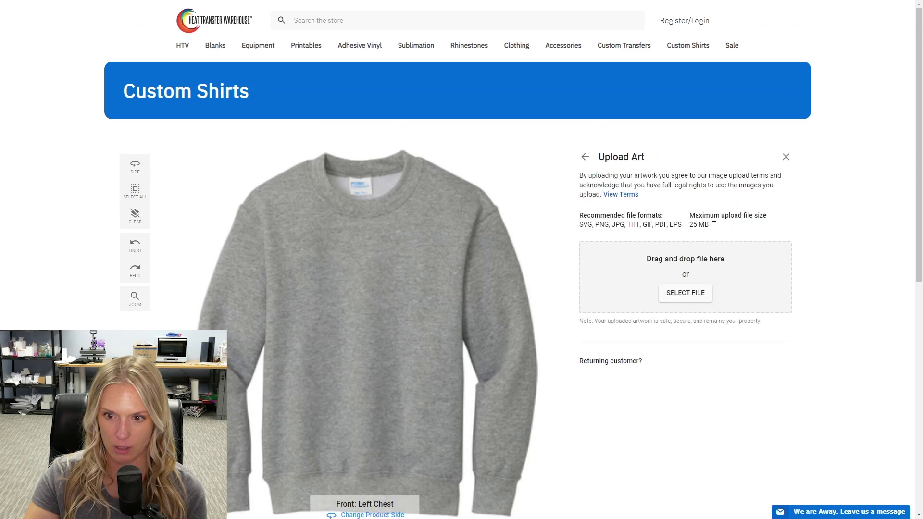
pyautogui.click(693, 303)
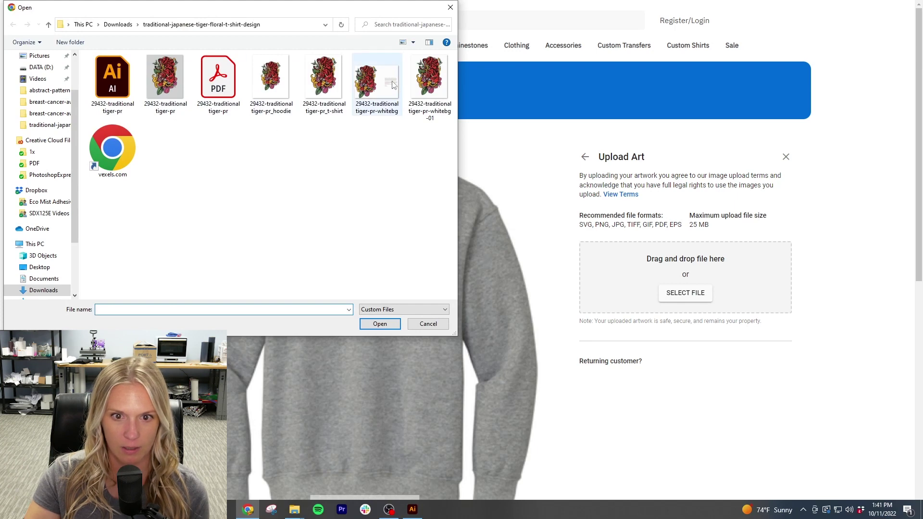
pyautogui.click(434, 84)
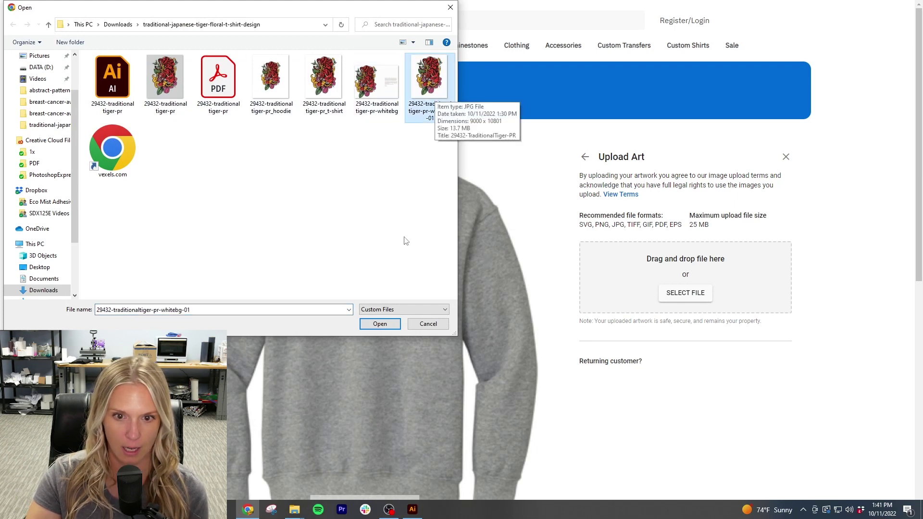
pyautogui.click(380, 324)
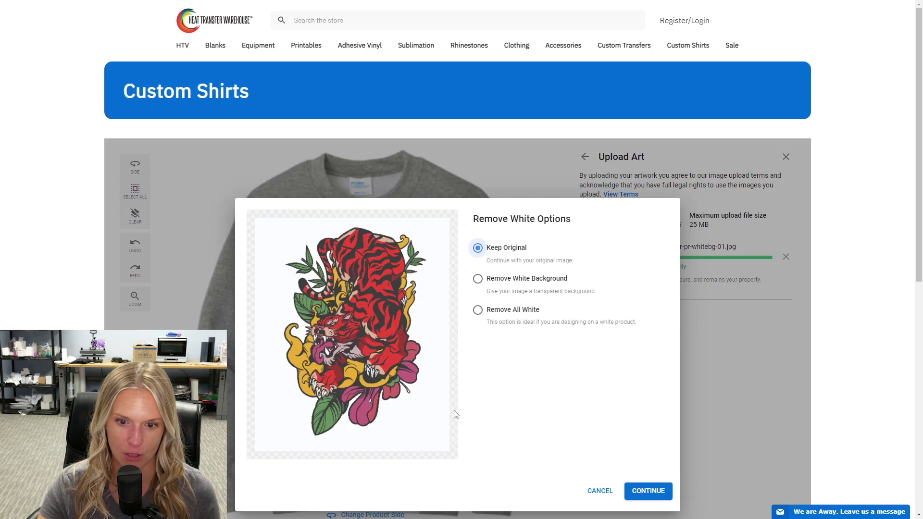
pyautogui.click(477, 280)
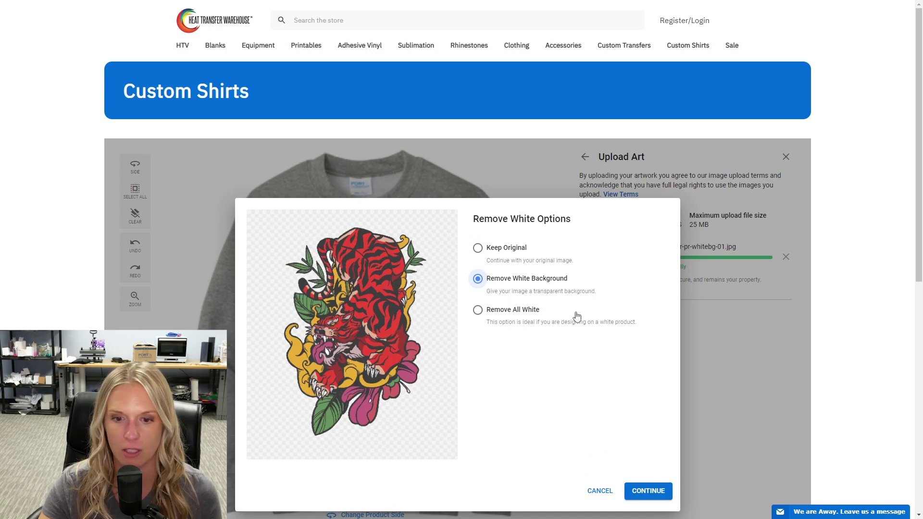
pyautogui.scroll(-1, 576, 317)
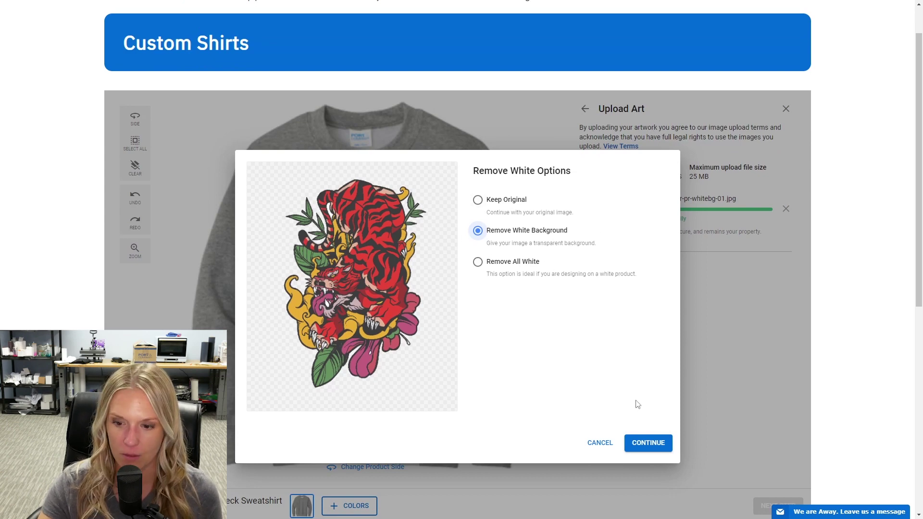
pyautogui.click(652, 450)
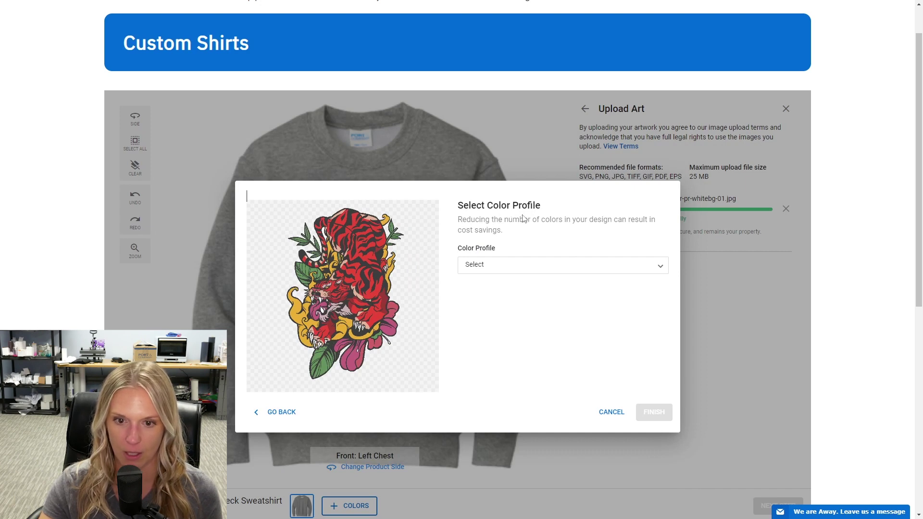
# Try the Black & White and 3 Color profiles on the uploaded tiger artwork.
pyautogui.click(568, 267)
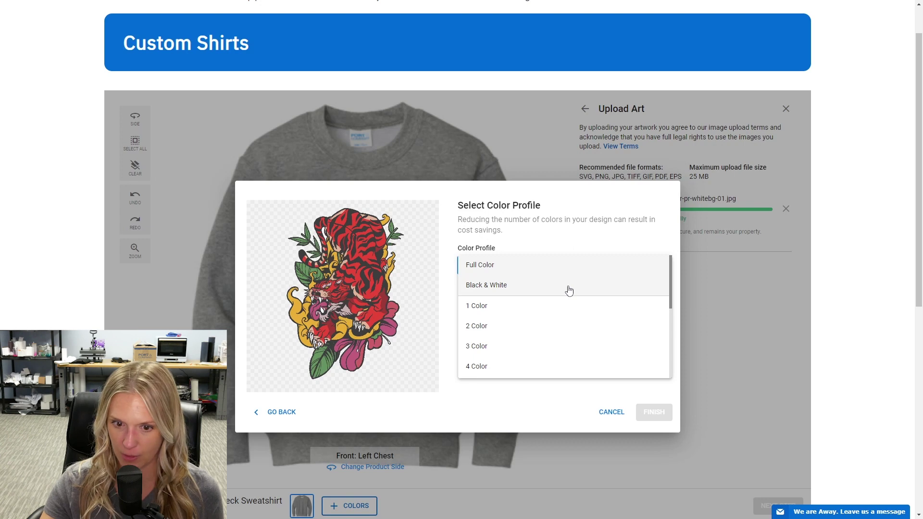
pyautogui.click(568, 289)
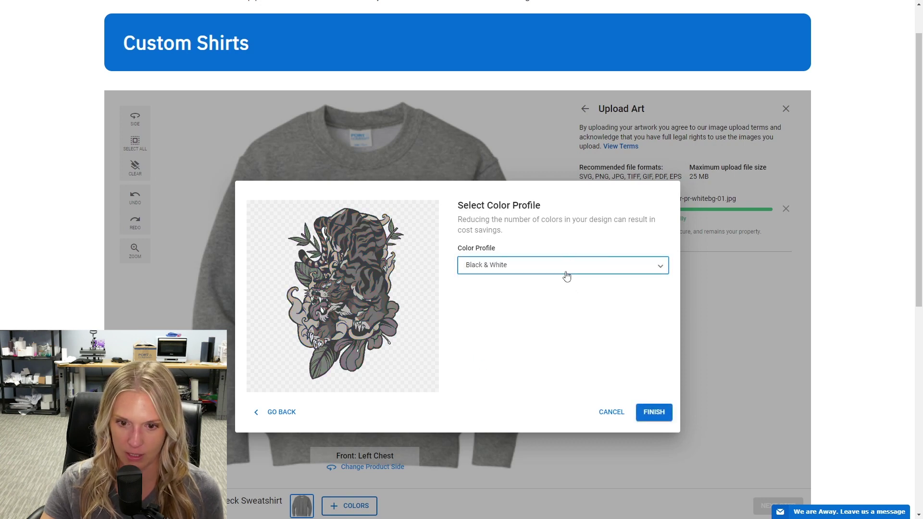
pyautogui.click(567, 269)
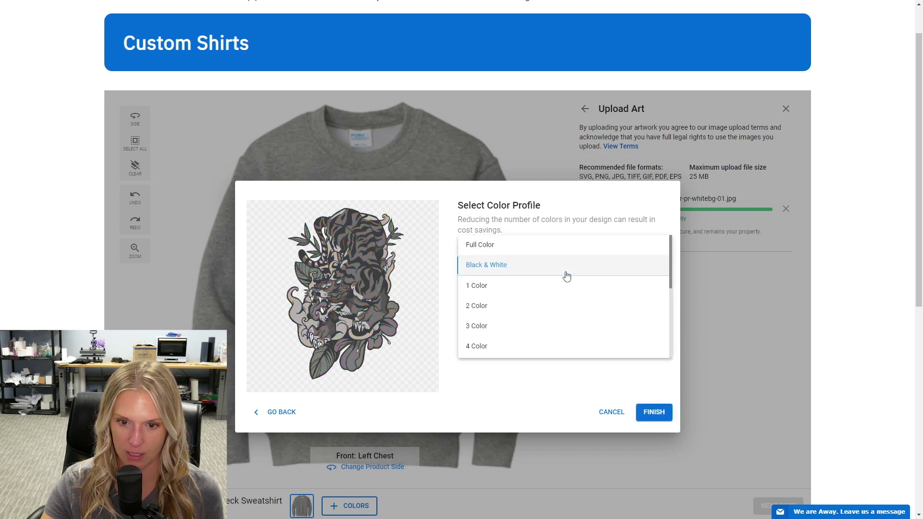
pyautogui.click(562, 327)
# Try recoloring the dark gray areas of the three-color tiger to lime green, and cancel the artwork upload.
pyautogui.click(519, 291)
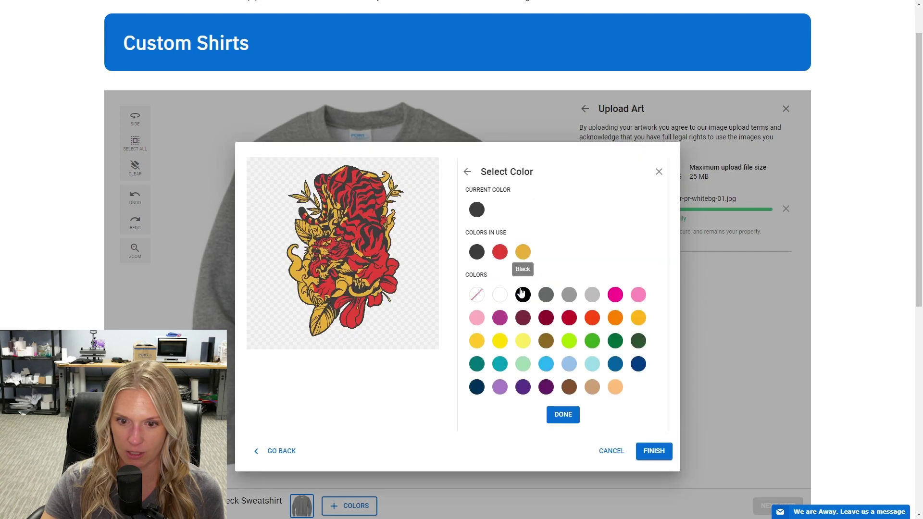
pyautogui.click(569, 341)
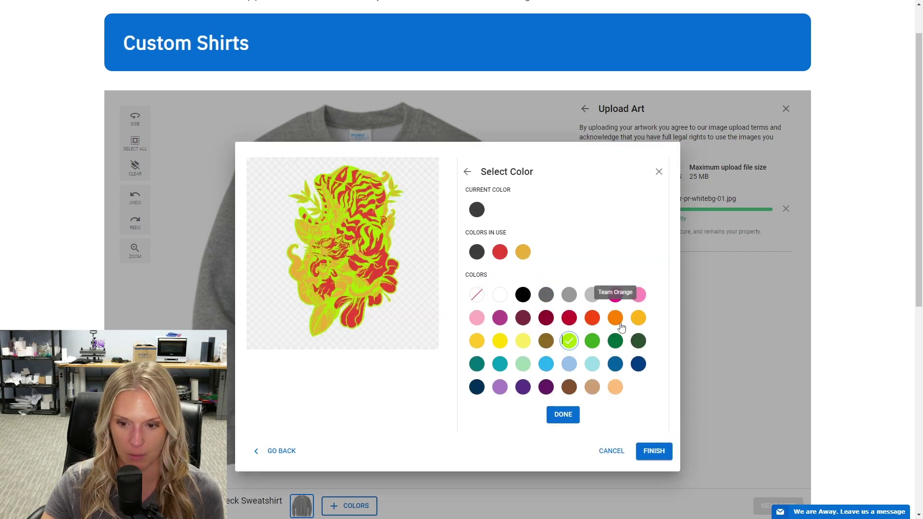
pyautogui.click(611, 454)
# Upload the image 29432-traditionaltiger-pr-whitebg-01 again and remove its white background.
pyautogui.click(630, 166)
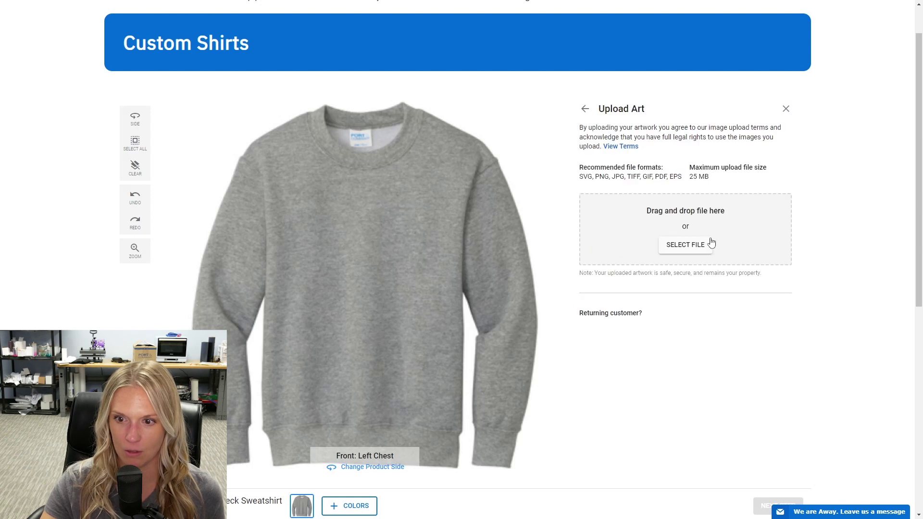
pyautogui.click(710, 244)
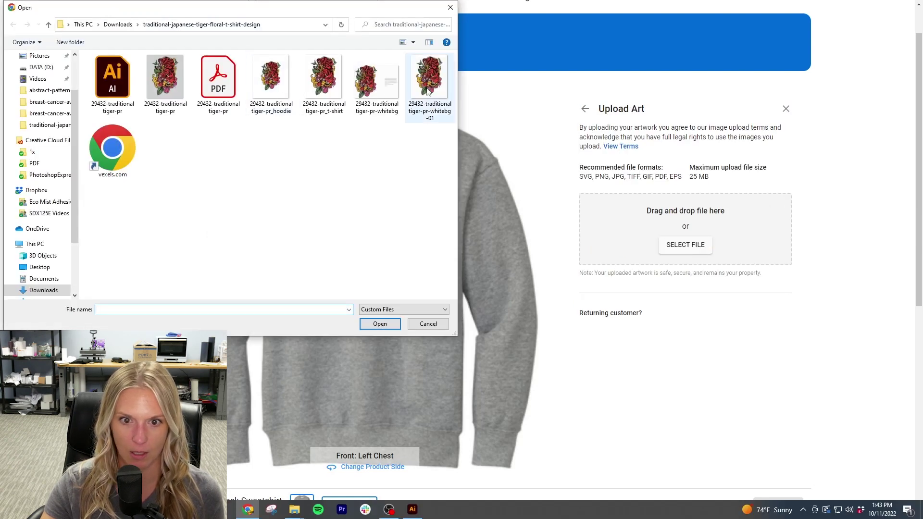
pyautogui.doubleClick(428, 91)
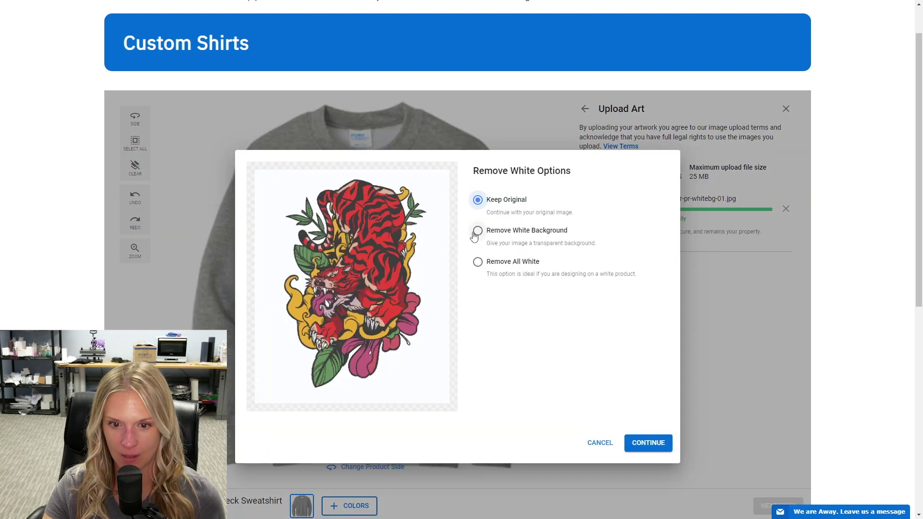
pyautogui.click(476, 244)
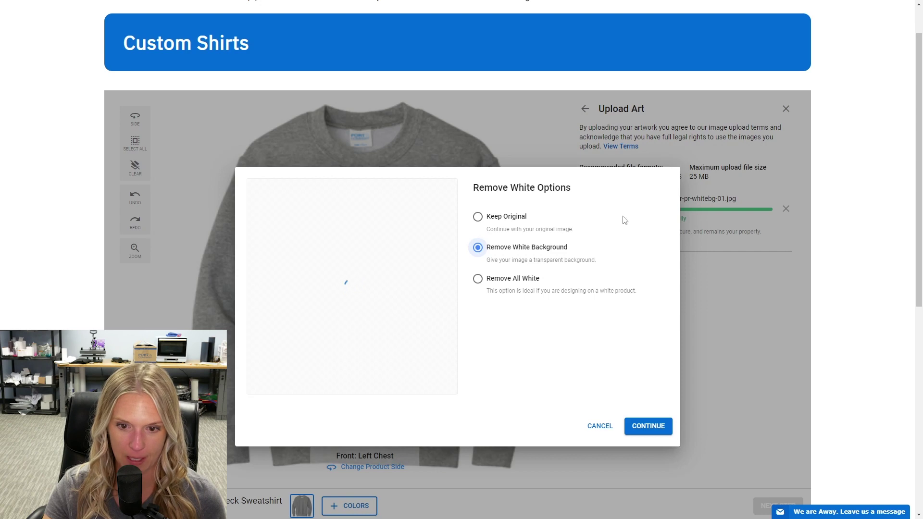
pyautogui.click(653, 441)
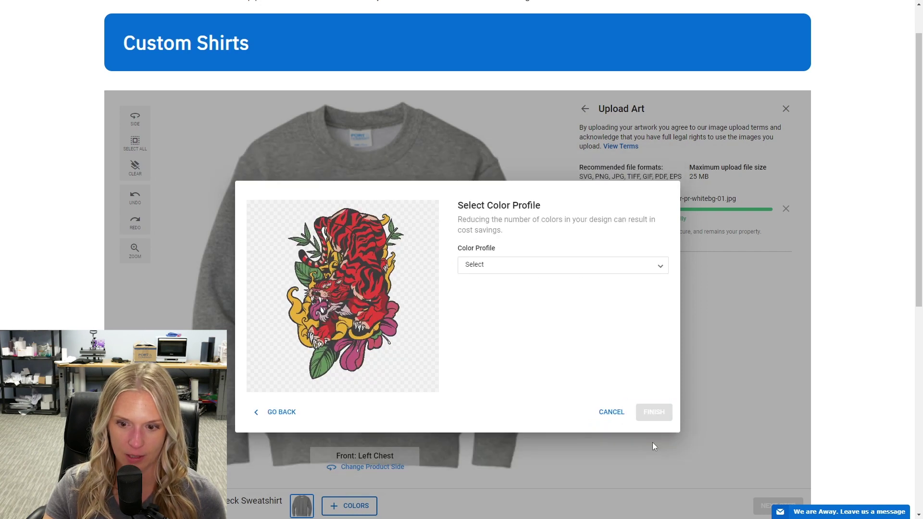
# Set the tiger artwork's color profile to Full Color and add it to the sweatshirt design.
pyautogui.click(537, 266)
pyautogui.click(522, 267)
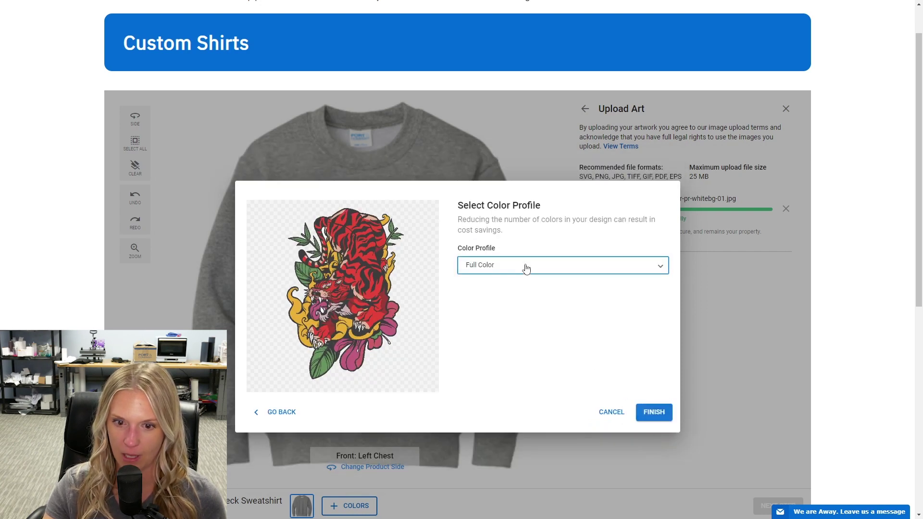
pyautogui.click(651, 421)
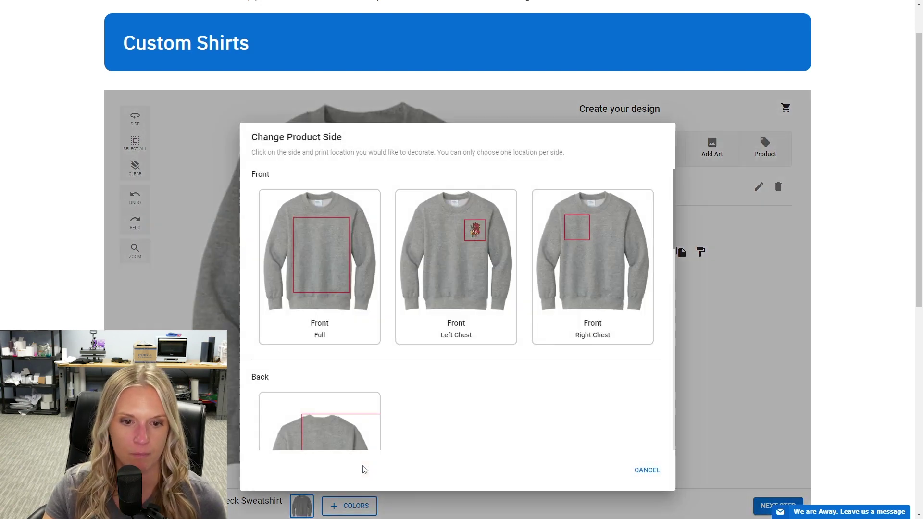
# Review the sweatshirt's print locations, including the back and sleeves, and switch the design to the Full front.
pyautogui.click(364, 468)
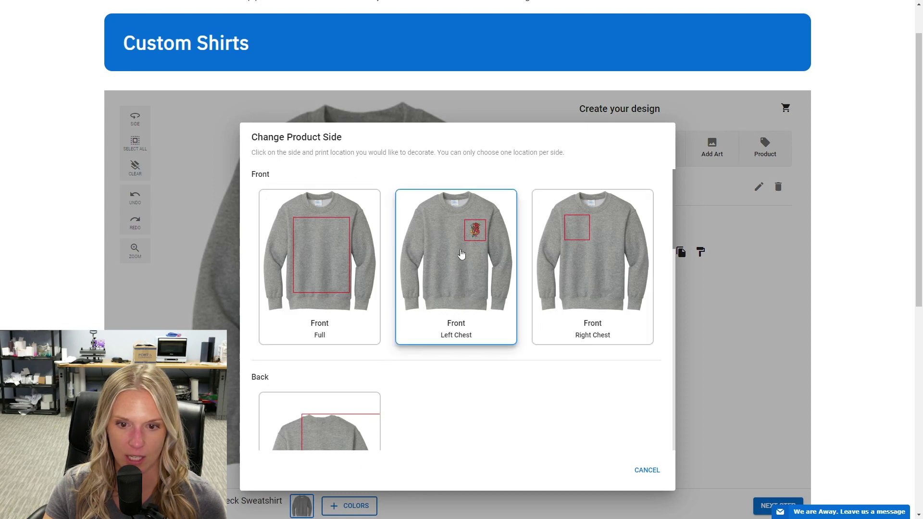
pyautogui.scroll(-1, 576, 271)
pyautogui.scroll(1, 321, 231)
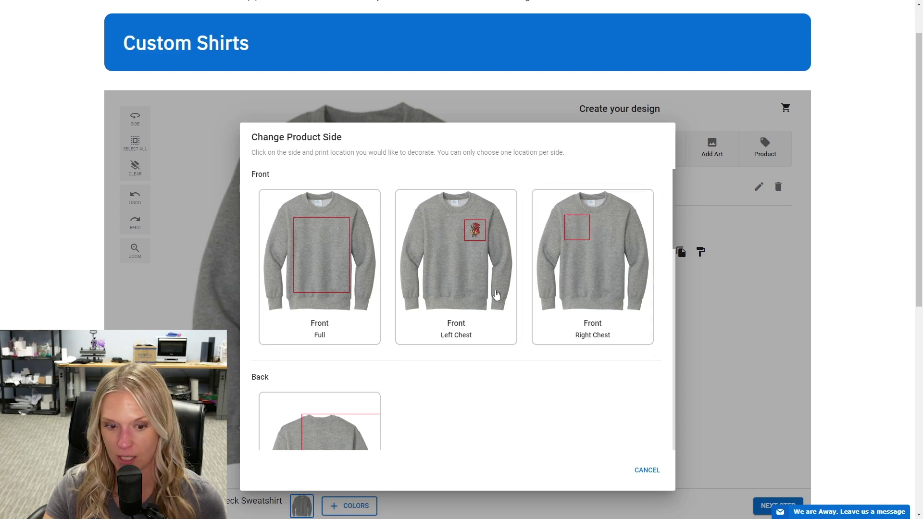
pyautogui.scroll(-3, 502, 302)
pyautogui.scroll(-6, 337, 310)
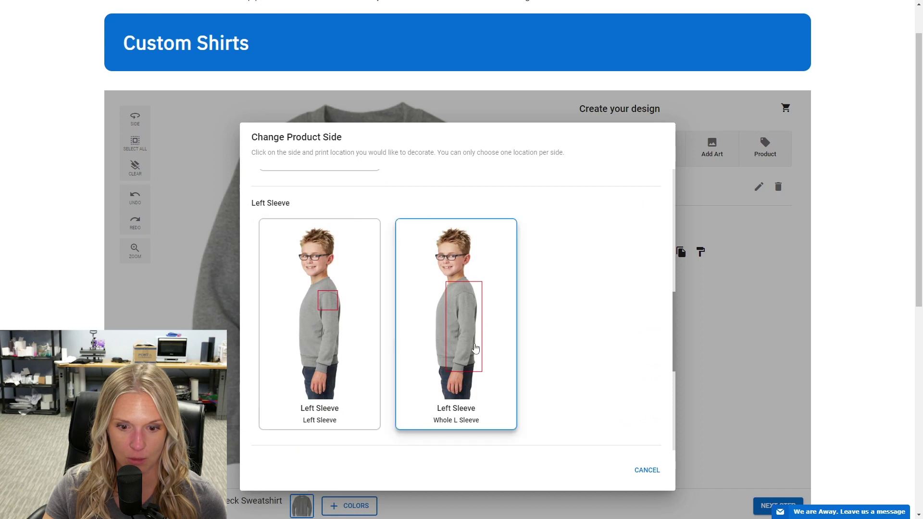
pyautogui.scroll(9, 495, 351)
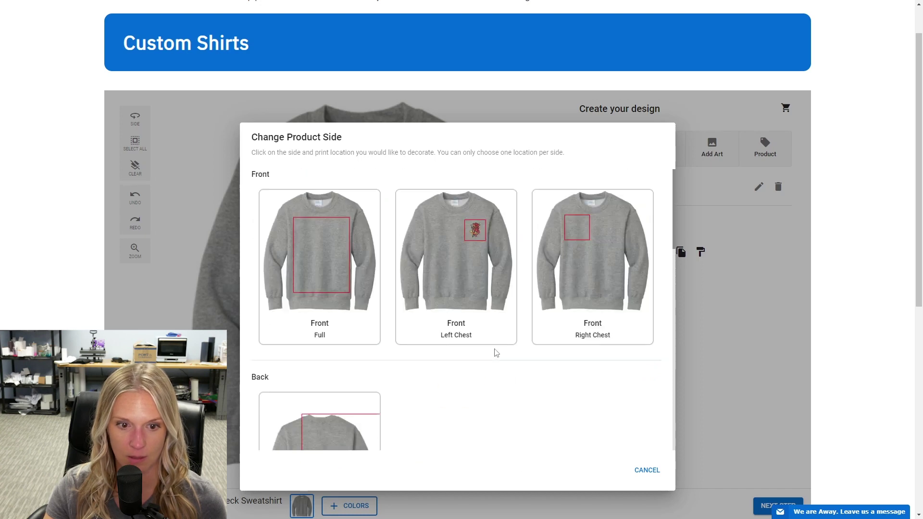
pyautogui.click(315, 249)
# Enlarge the tiger slightly and center it at the upper edge of the front print area.
pyautogui.moveTo(347, 361); pyautogui.dragTo(364, 253)
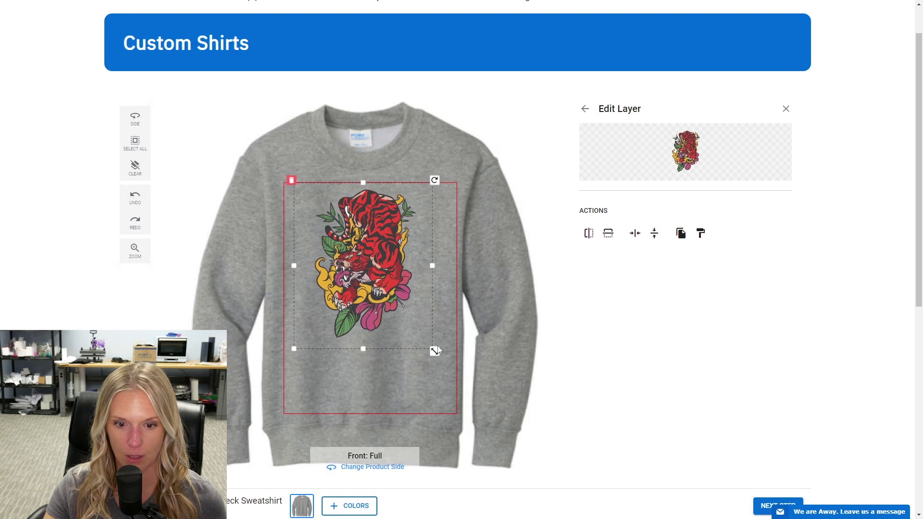
pyautogui.moveTo(435, 353); pyautogui.dragTo(459, 410)
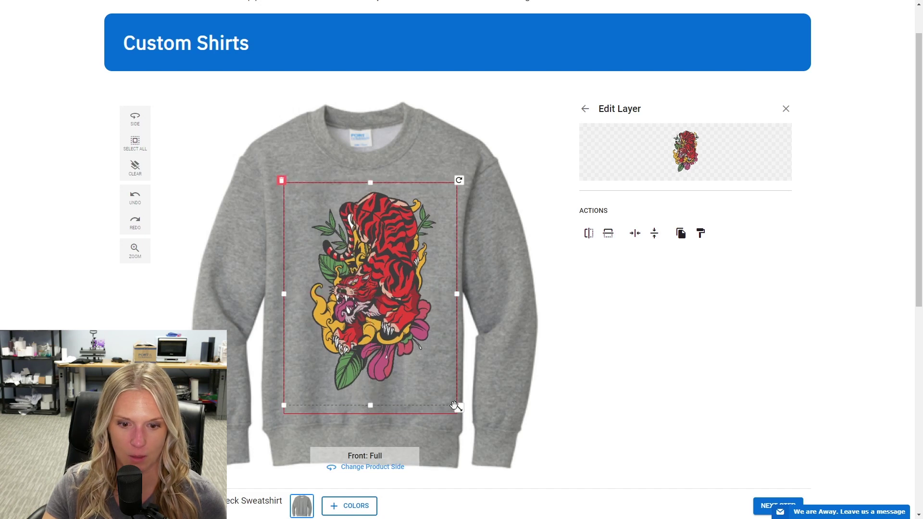
pyautogui.moveTo(455, 406); pyautogui.dragTo(432, 383)
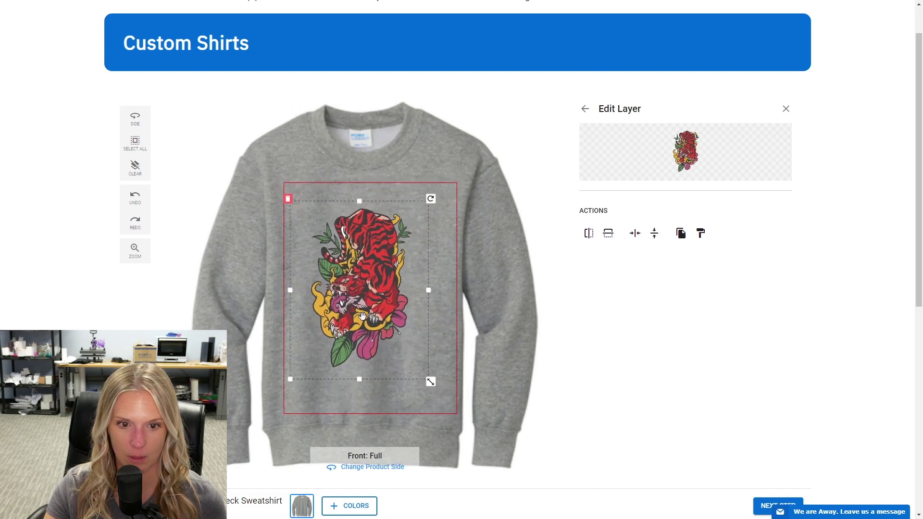
pyautogui.moveTo(362, 316); pyautogui.dragTo(368, 294)
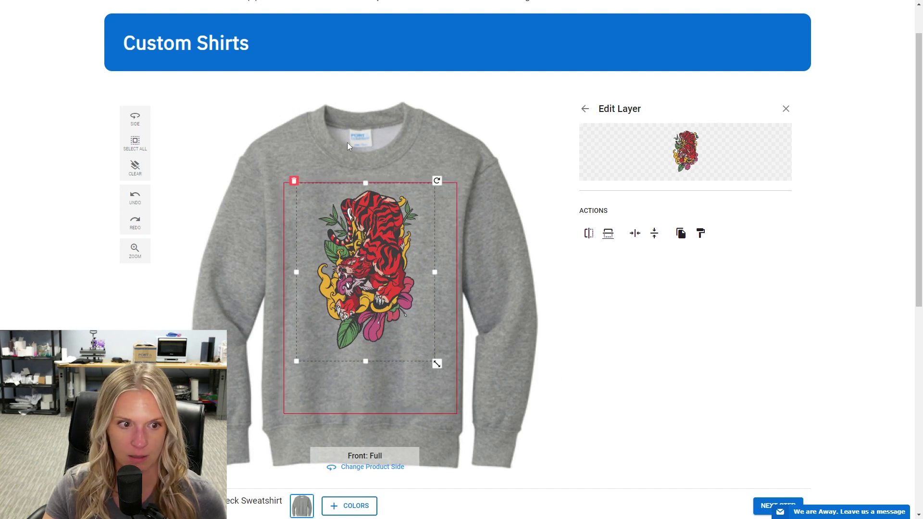
pyautogui.click(585, 108)
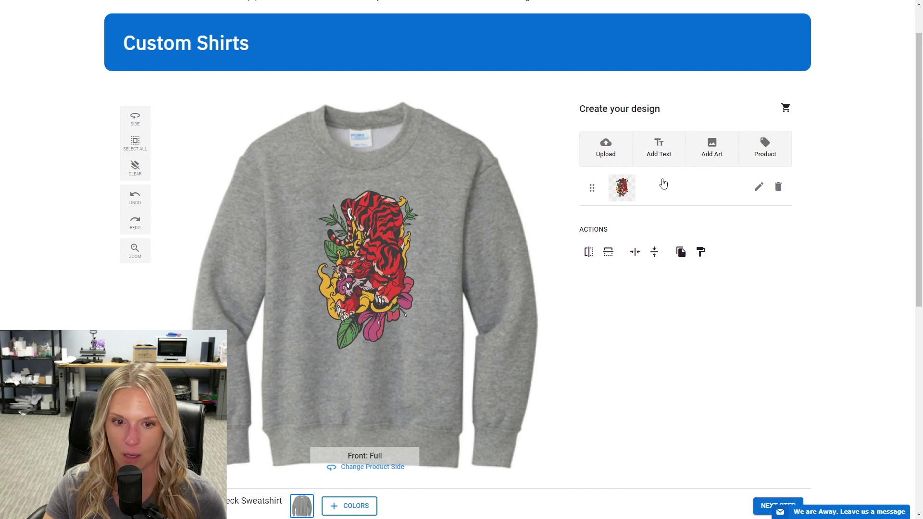
# Add a text layer with the wearer's first name and place it centered just below the tiger.
pyautogui.click(662, 156)
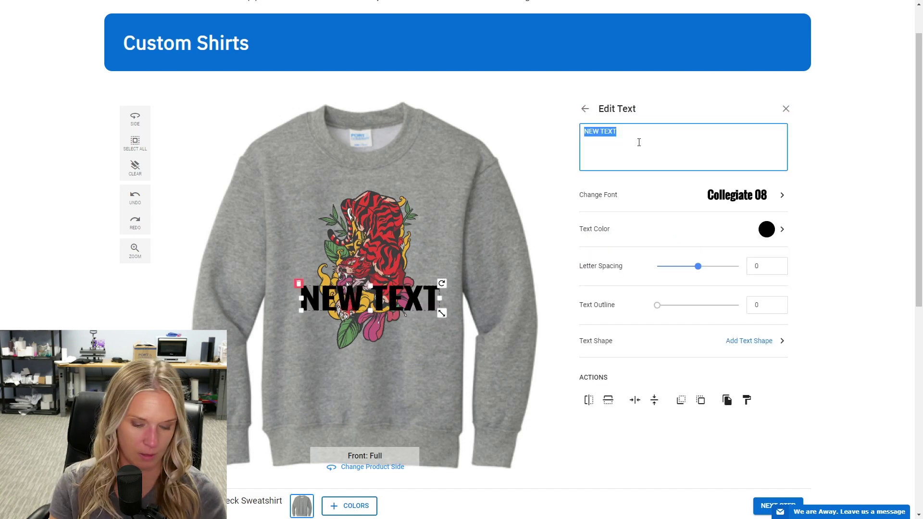
pyautogui.write('C')
pyautogui.write('ooper')
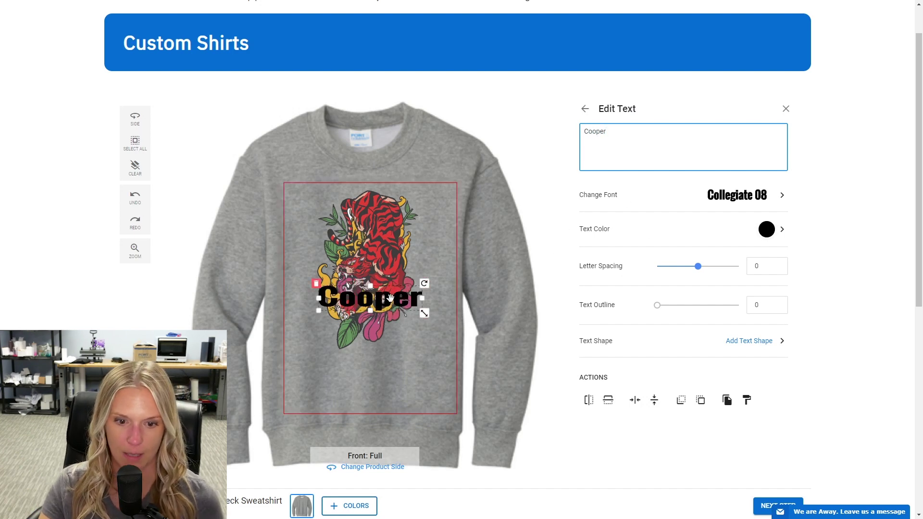
pyautogui.moveTo(389, 298); pyautogui.dragTo(386, 362)
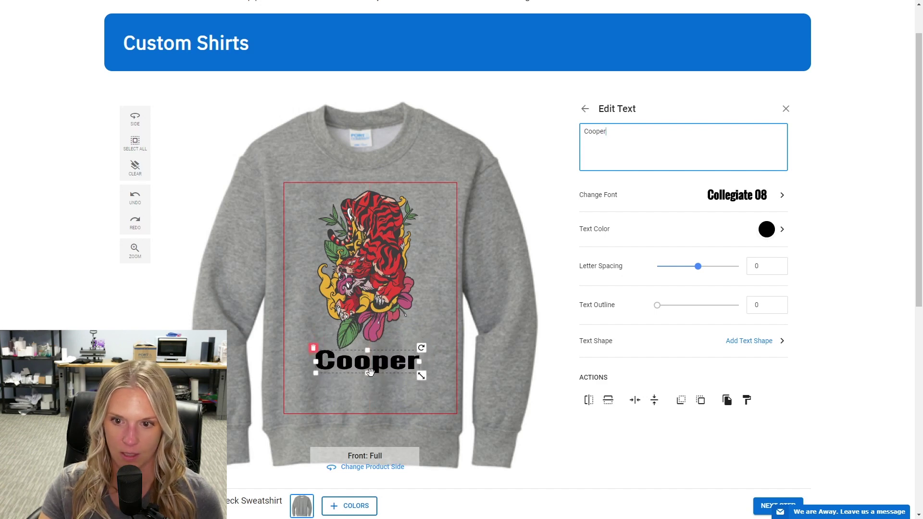
# Set the name text's font to Classic 04.
pyautogui.click(780, 194)
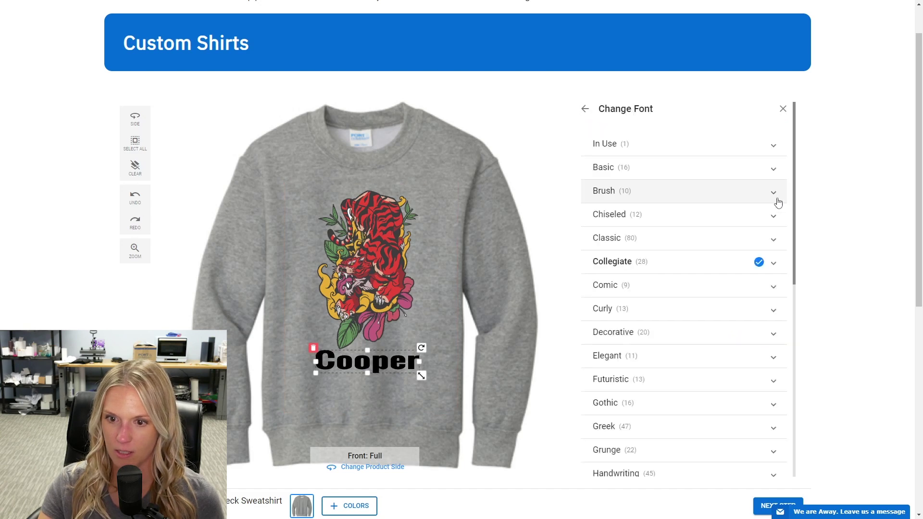
pyautogui.click(744, 239)
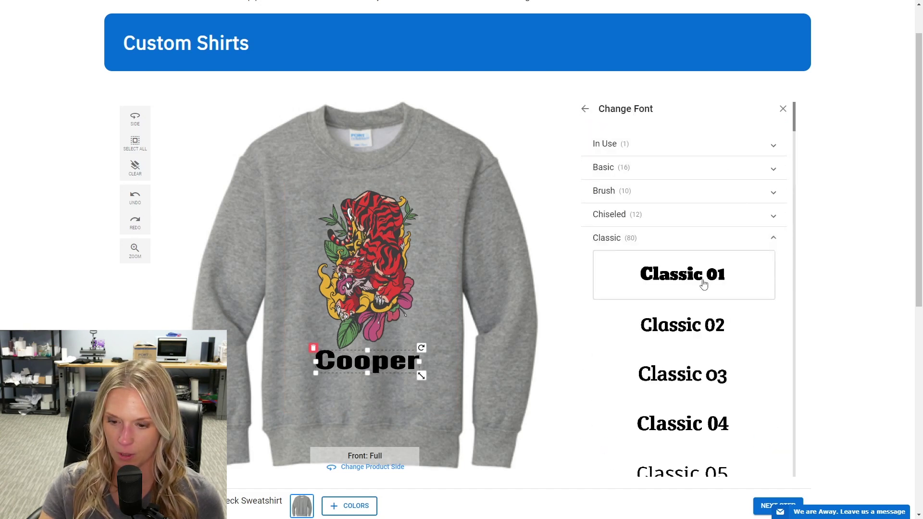
pyautogui.click(687, 424)
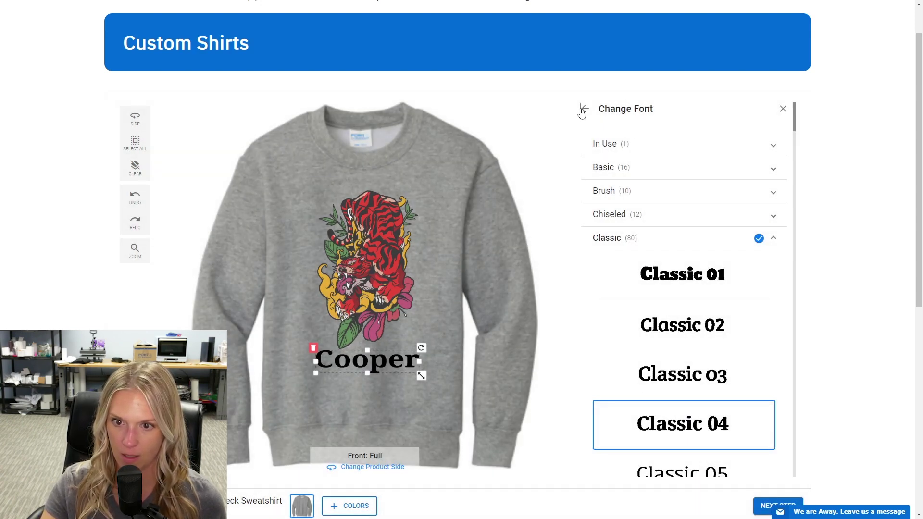
# Set the name text's color to white.
pyautogui.click(583, 110)
pyautogui.click(774, 242)
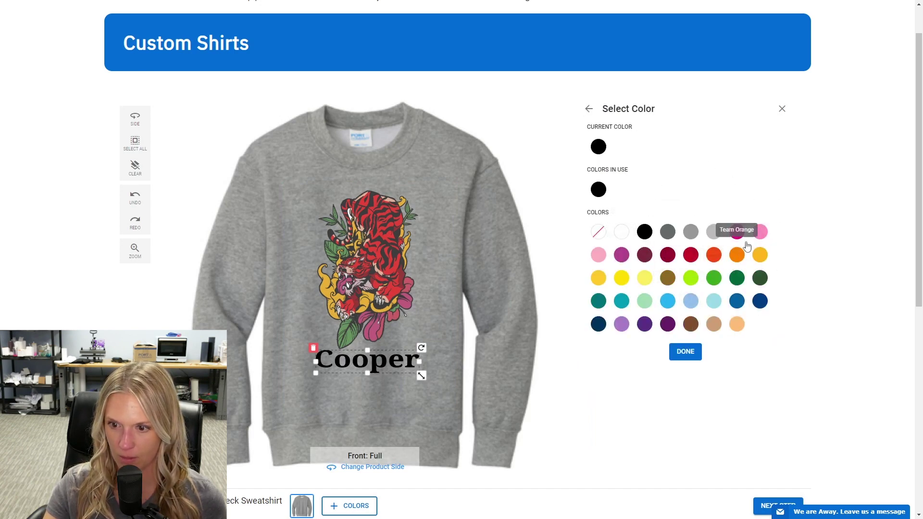
pyautogui.click(711, 256)
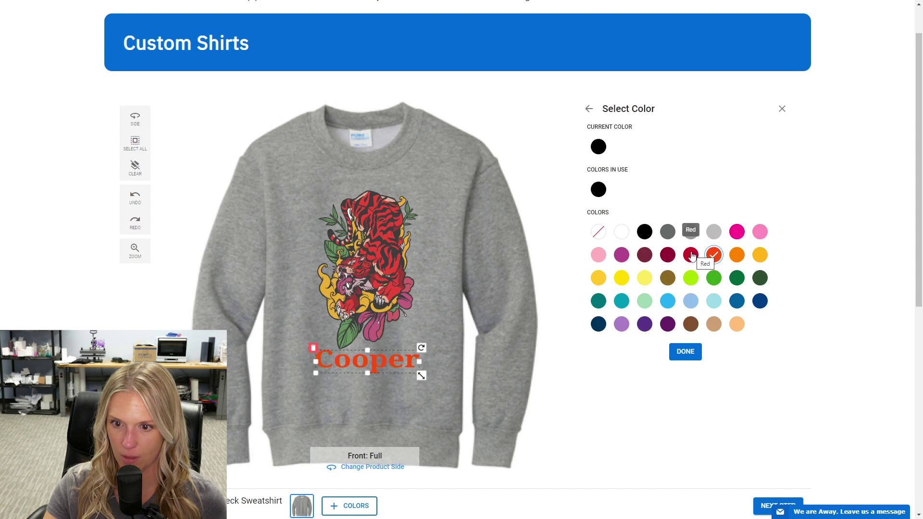
pyautogui.click(621, 232)
pyautogui.click(685, 351)
# Nudge the name text slightly lower beneath the tiger and center it horizontally in the print area.
pyautogui.click(634, 401)
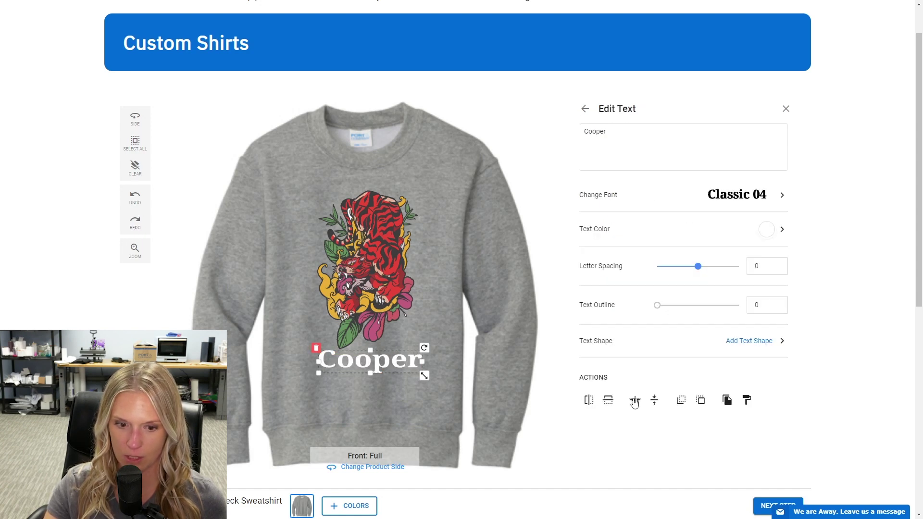
pyautogui.moveTo(380, 362); pyautogui.dragTo(426, 360)
pyautogui.click(426, 359)
pyautogui.click(397, 387)
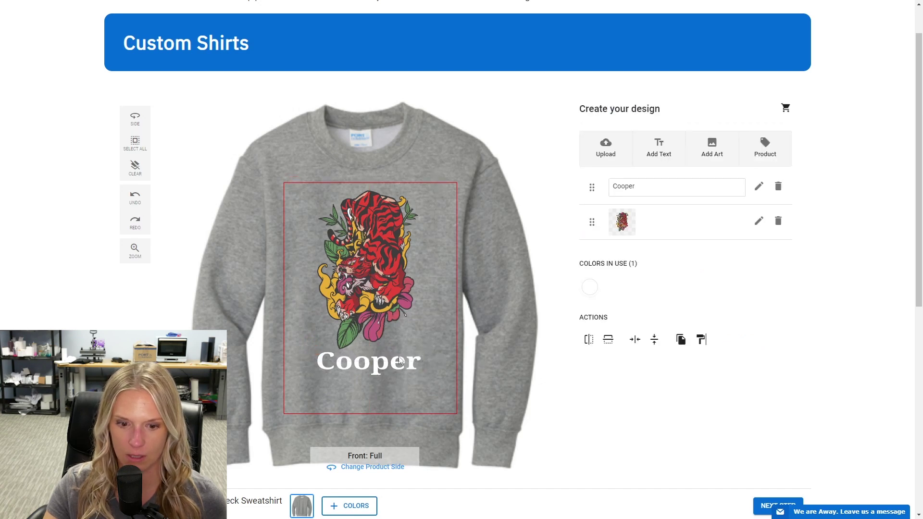
pyautogui.click(391, 365)
pyautogui.click(636, 401)
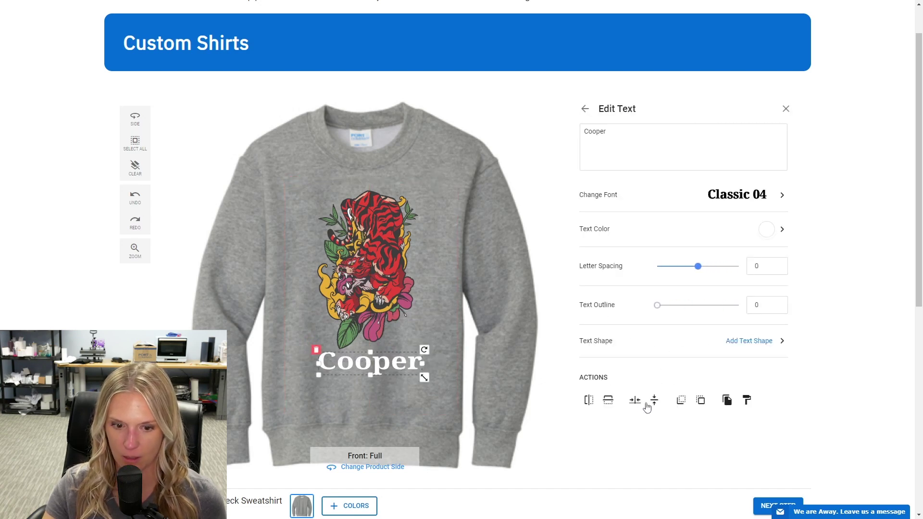
# Send the name text to the back, leave a bit more space below the tiger, and re-center it horizontally.
pyautogui.click(681, 402)
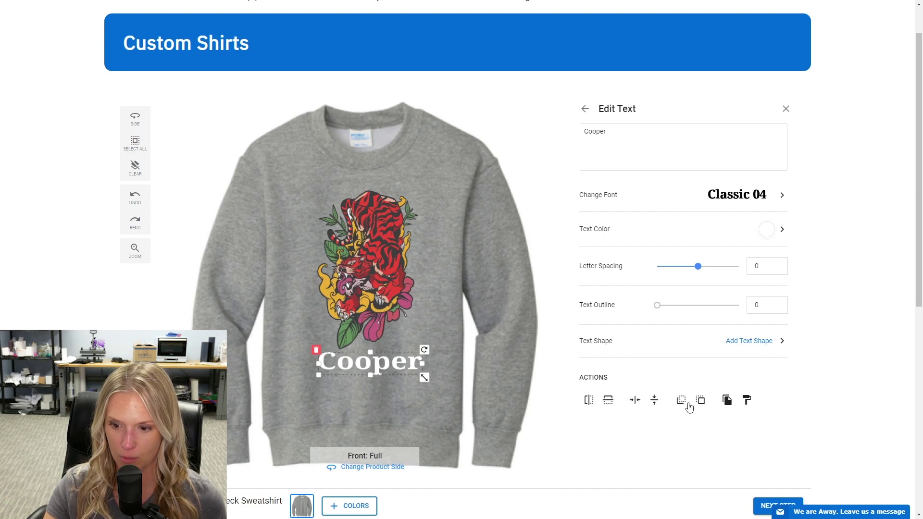
pyautogui.moveTo(387, 381); pyautogui.dragTo(364, 361)
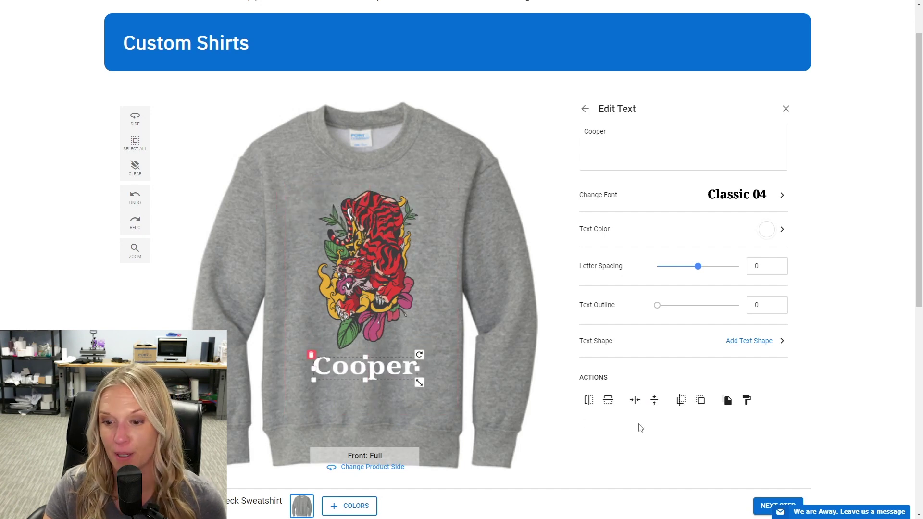
pyautogui.click(633, 400)
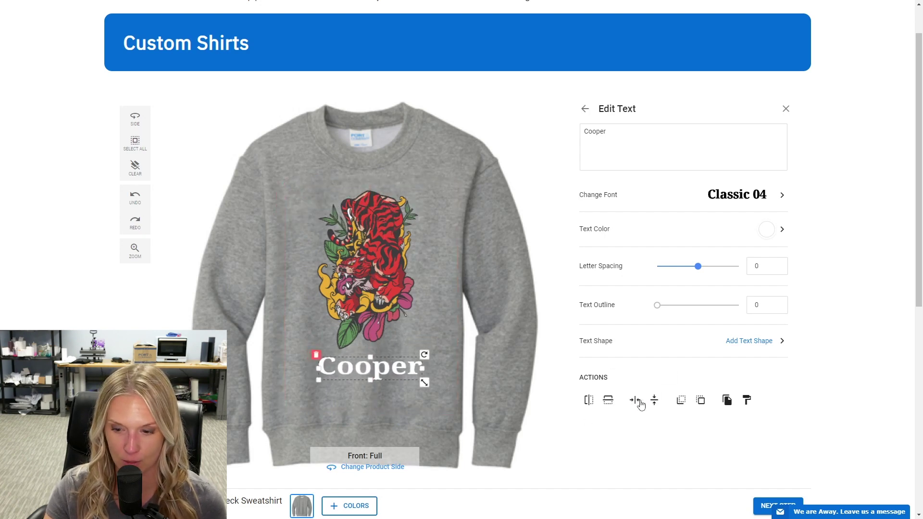
# Try duplicating the name text layer and undo the duplication.
pyautogui.click(727, 400)
pyautogui.click(746, 401)
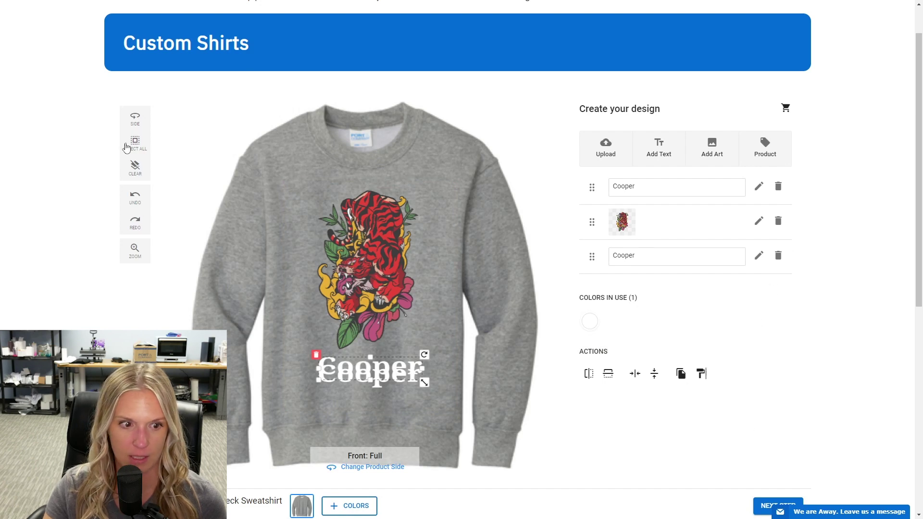
pyautogui.click(136, 199)
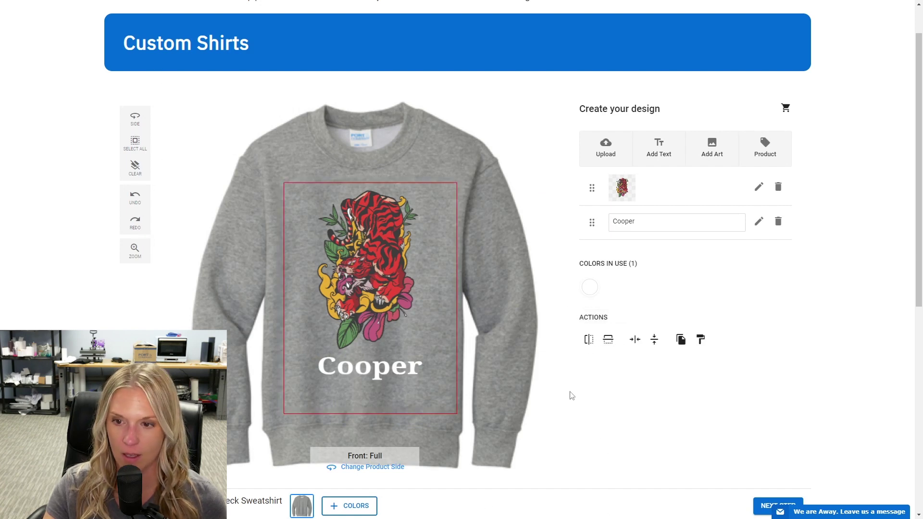
# Add Carolina Blue as a second sweatshirt color alongside Ath. Heather.
pyautogui.scroll(1, 571, 393)
pyautogui.scroll(-3, 362, 329)
pyautogui.click(344, 424)
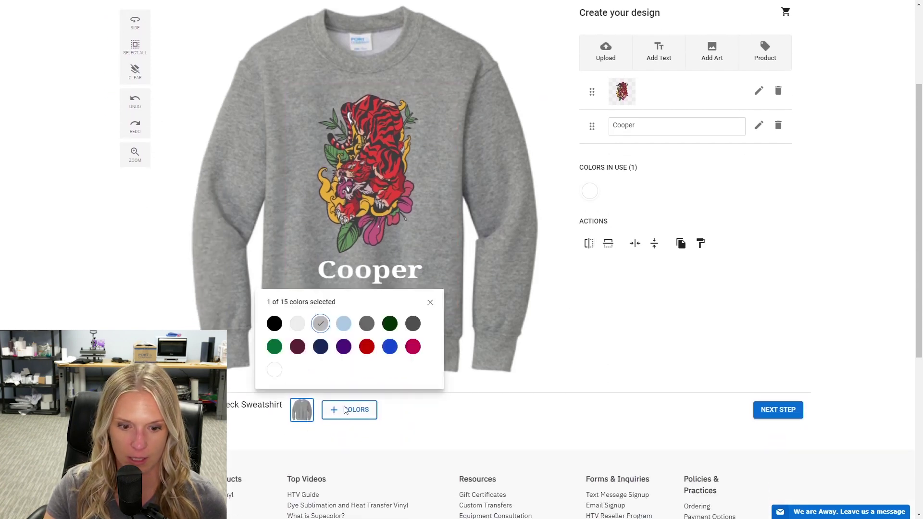
pyautogui.click(343, 323)
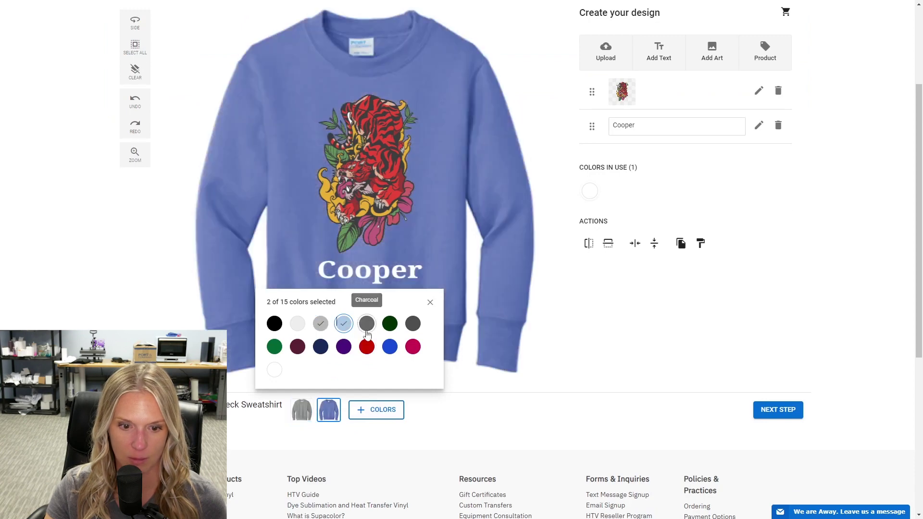
pyautogui.click(320, 324)
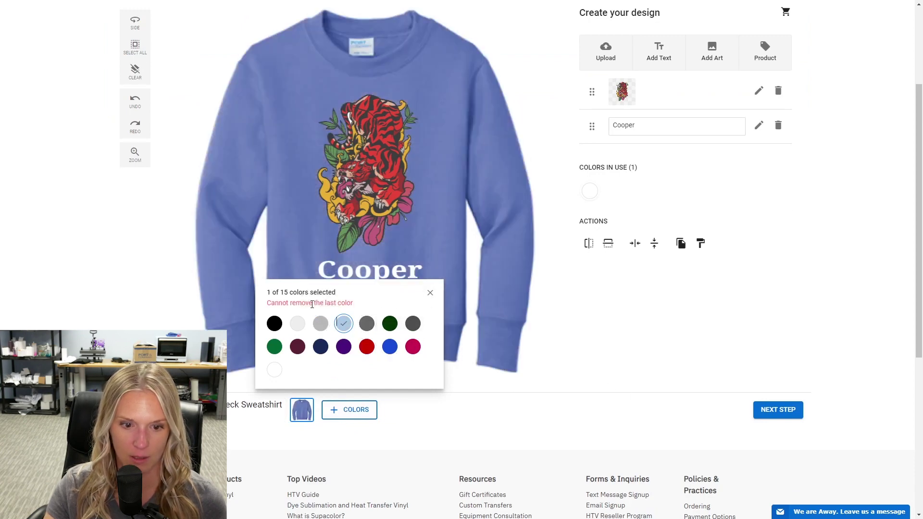
pyautogui.click(321, 323)
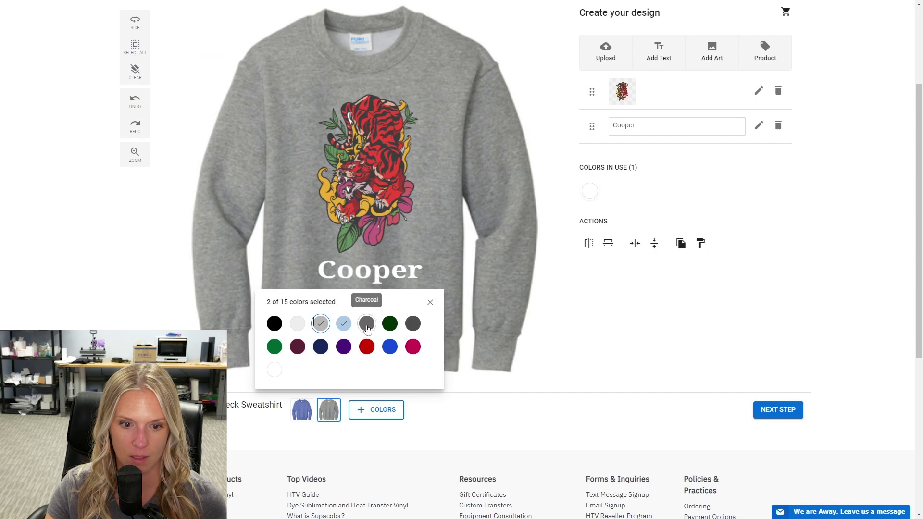
pyautogui.click(344, 323)
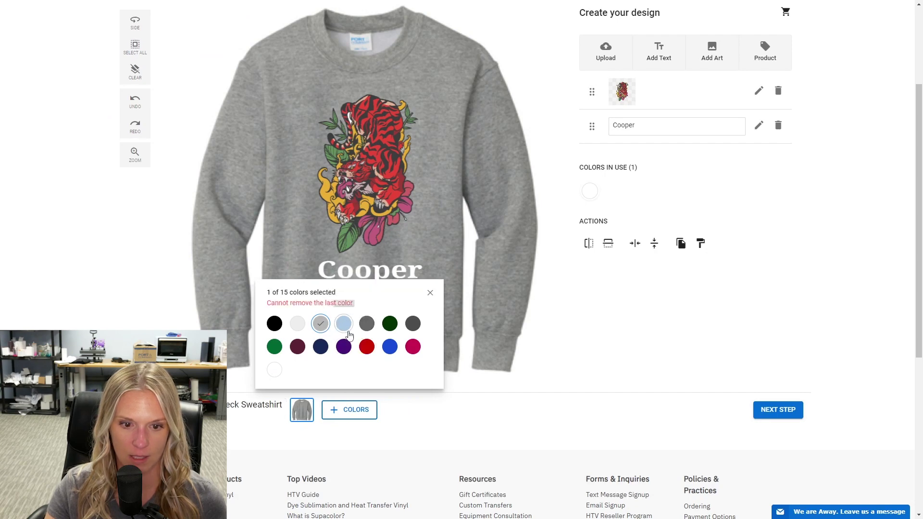
pyautogui.click(344, 324)
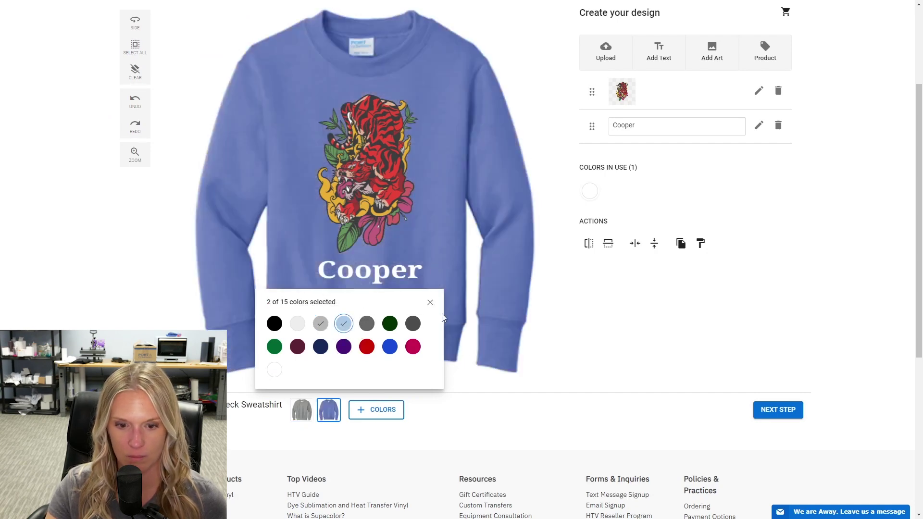
# Proceed from the finished design to the order quantities and remove the Ath. Heather sweatshirt.
pyautogui.click(431, 302)
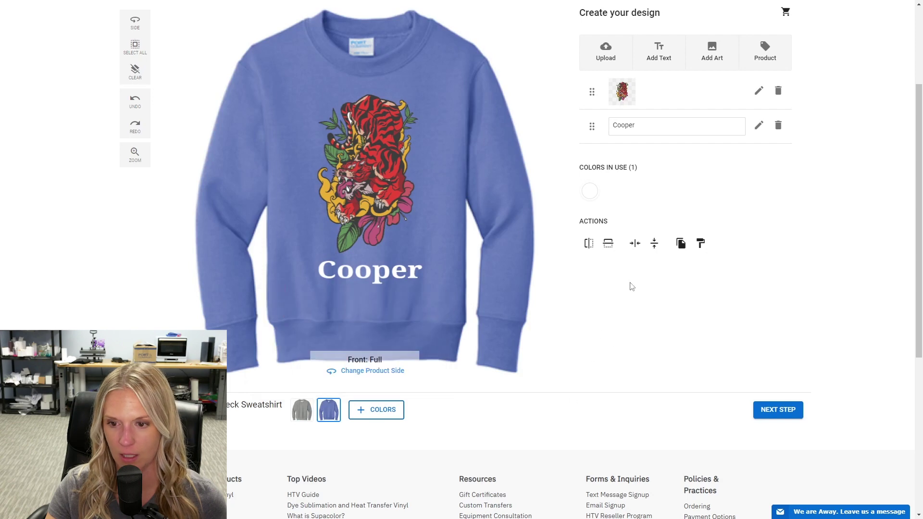
pyautogui.scroll(3, 633, 323)
pyautogui.scroll(-2, 739, 226)
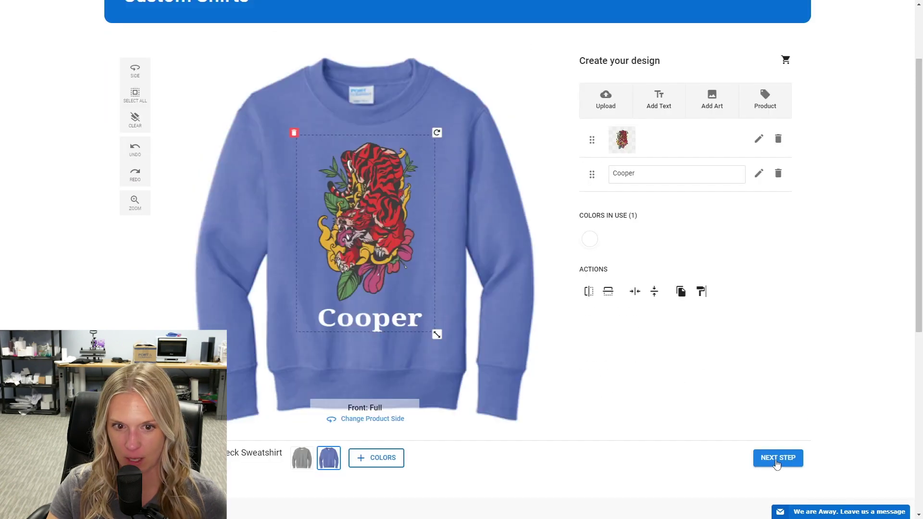
pyautogui.click(777, 457)
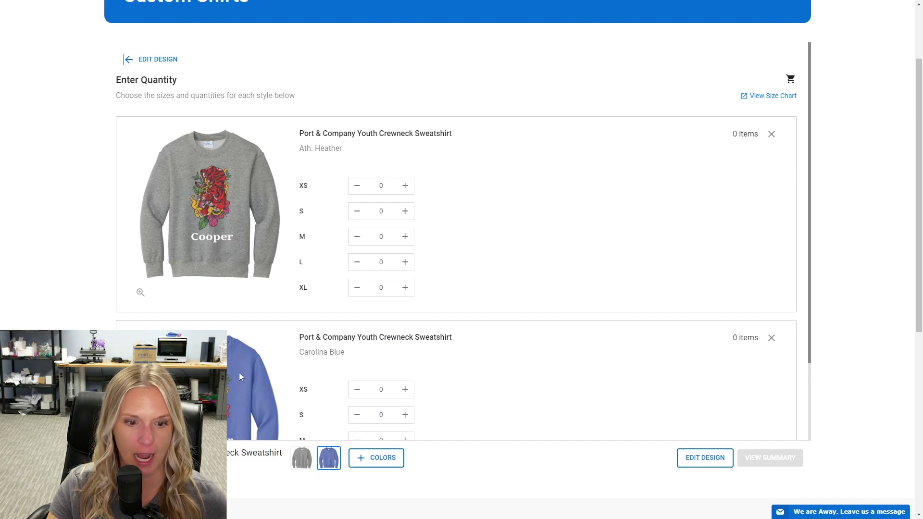
pyautogui.scroll(-1, 204, 222)
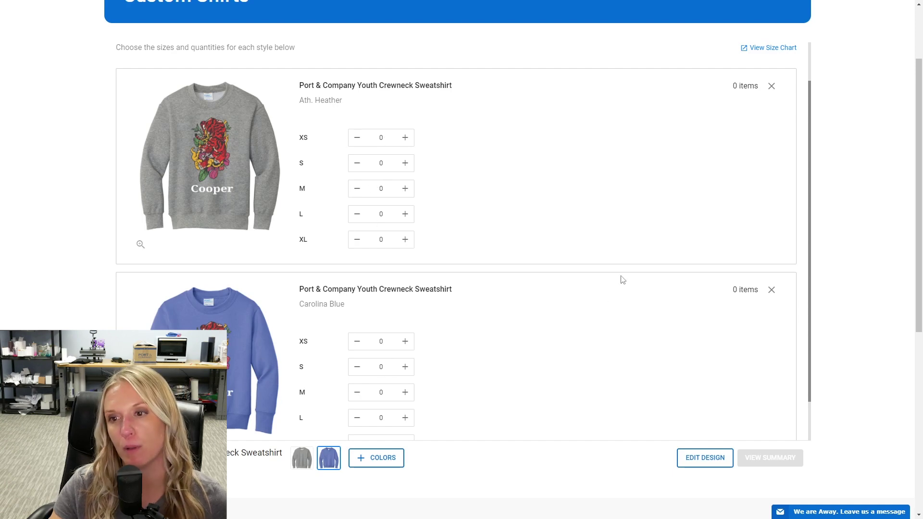
pyautogui.click(772, 86)
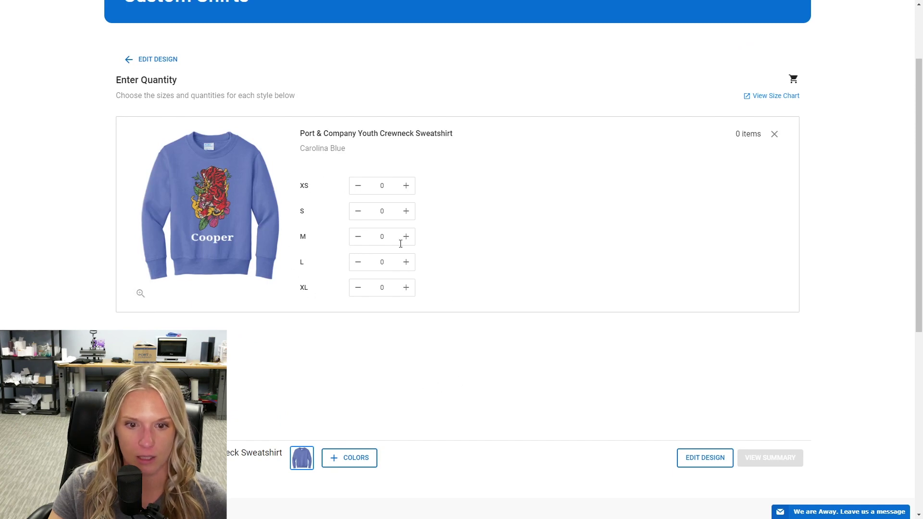
# Order one Carolina Blue sweatshirt in size L and add it to the cart, naming the design with the wearer's first name and 101122.
pyautogui.click(406, 262)
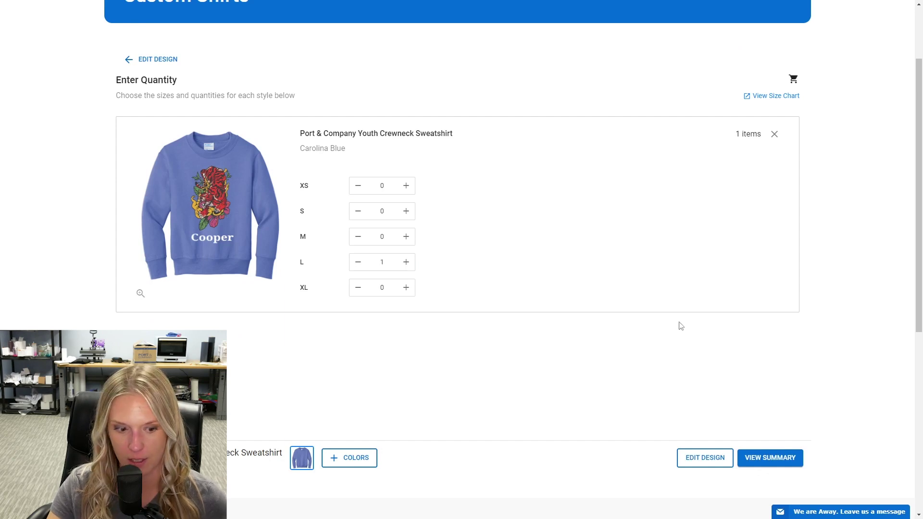
pyautogui.click(774, 458)
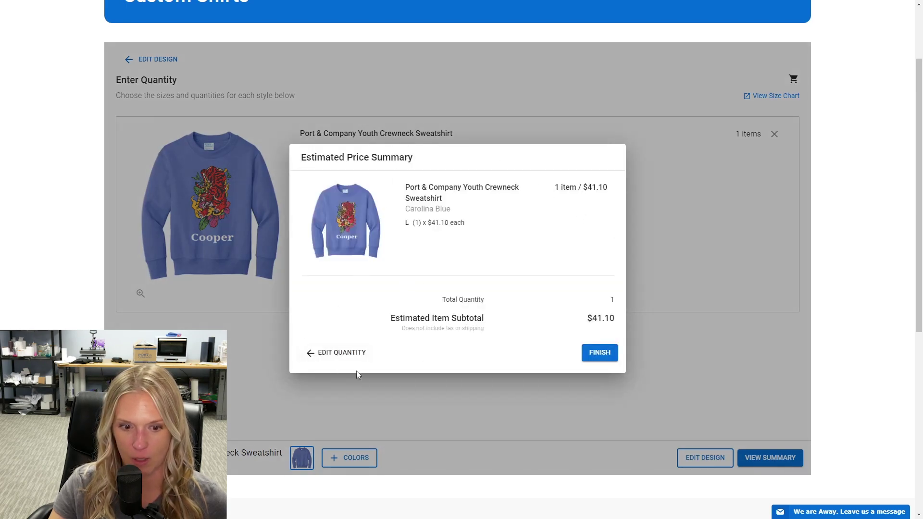
pyautogui.click(596, 351)
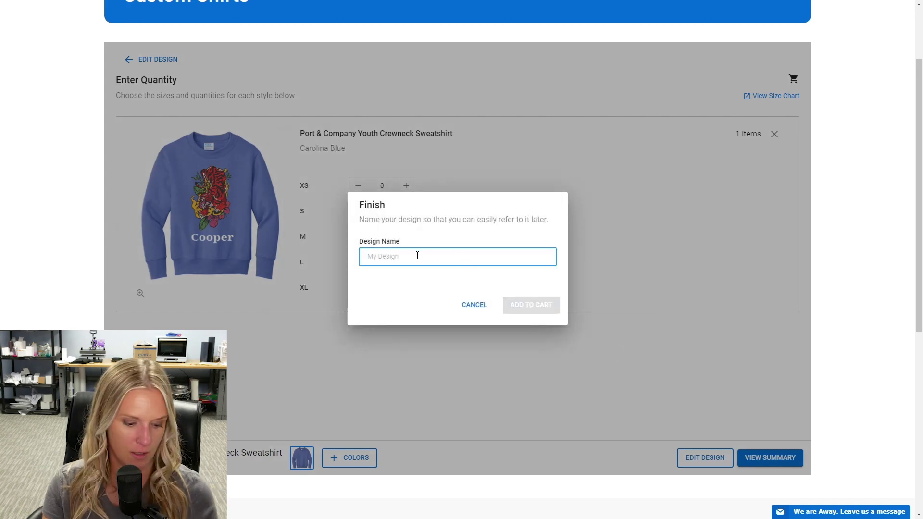
pyautogui.write('Cp')
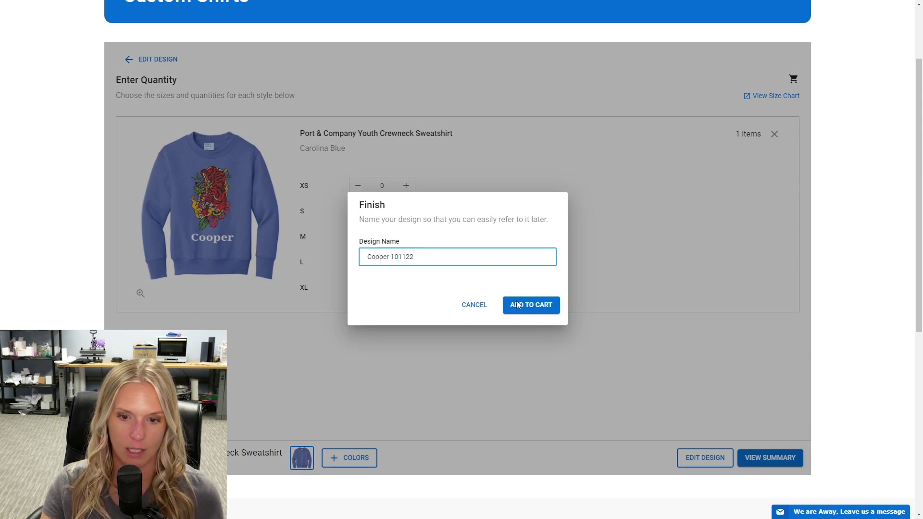
pyautogui.click(551, 310)
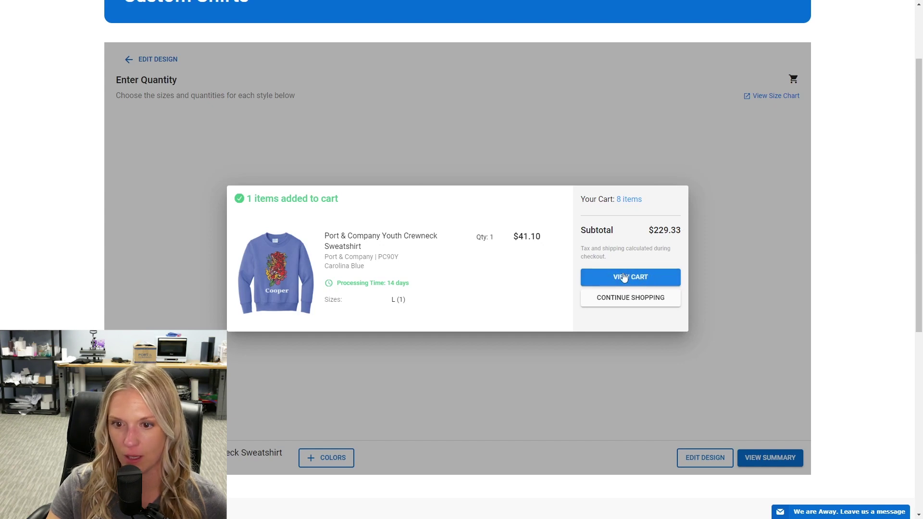
# Open the shopping cart and review the tee and sweatshirt entries, including their special instructions fields.
pyautogui.click(649, 302)
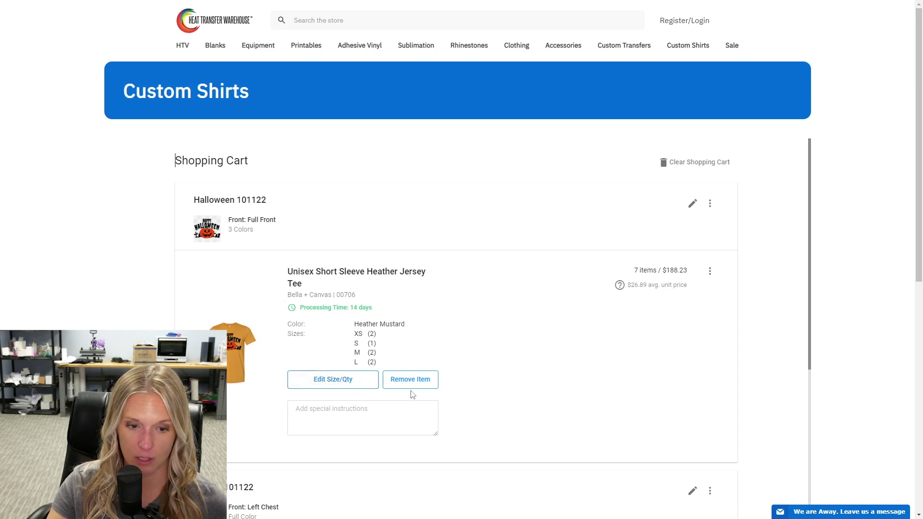
pyautogui.click(391, 417)
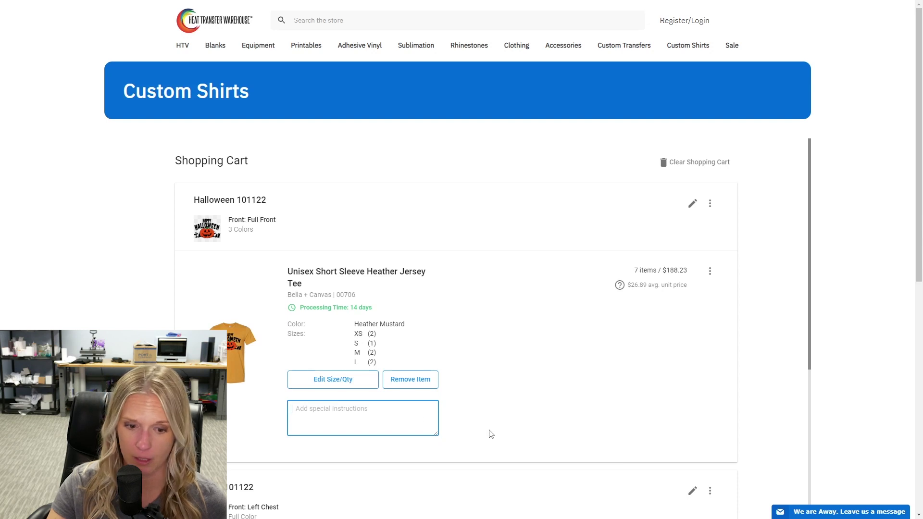
pyautogui.scroll(-2, 488, 431)
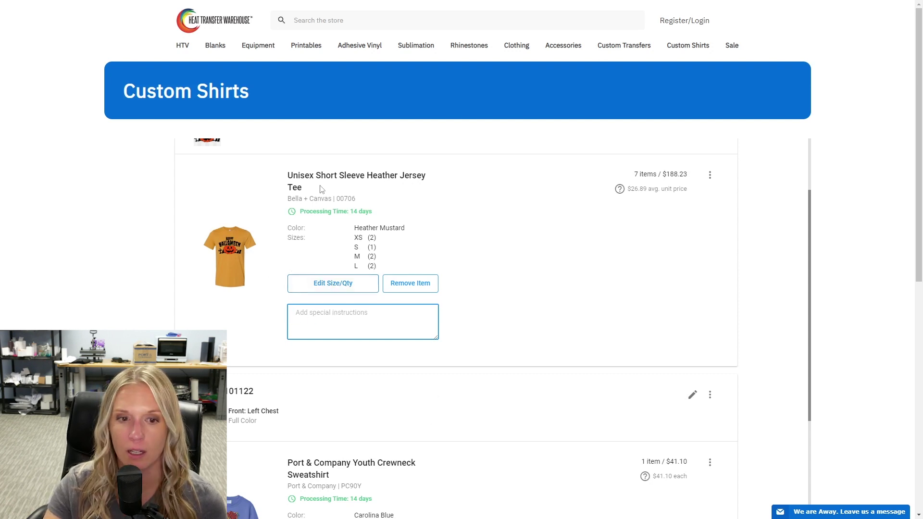
pyautogui.scroll(-3, 351, 317)
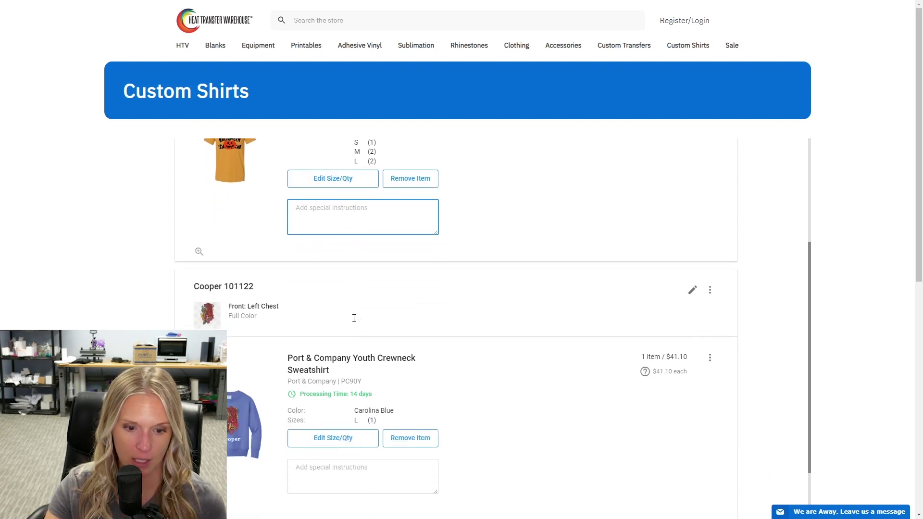
pyautogui.click(323, 439)
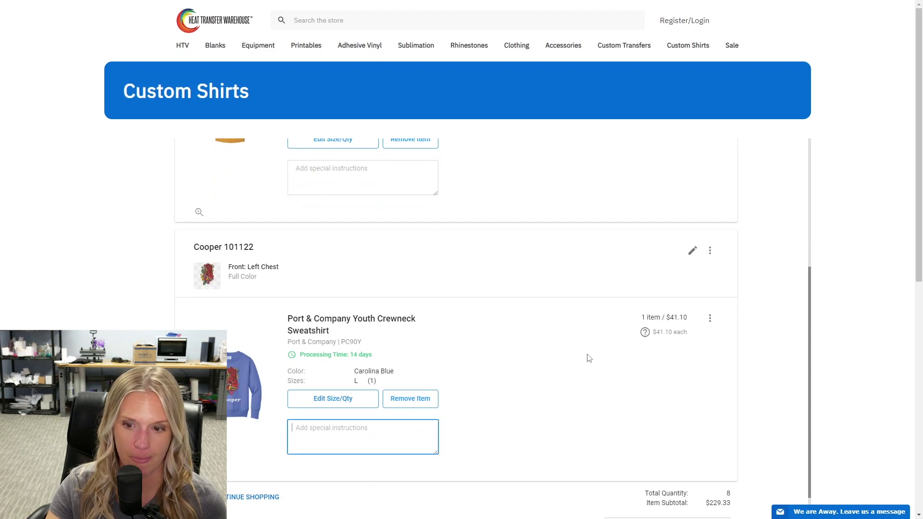
pyautogui.scroll(4, 589, 358)
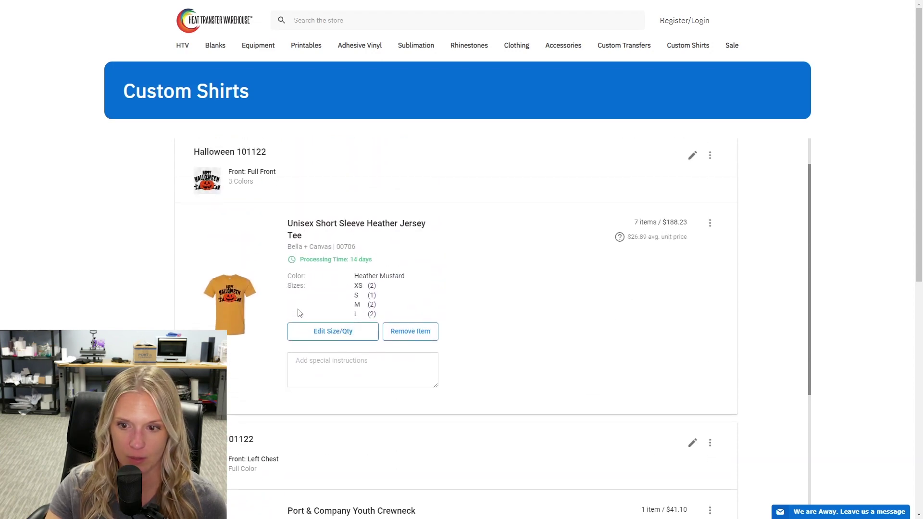
# Update the Halloween tee's quantities in the cart to 4 XS, 3 S and 2 XL.
pyautogui.click(345, 332)
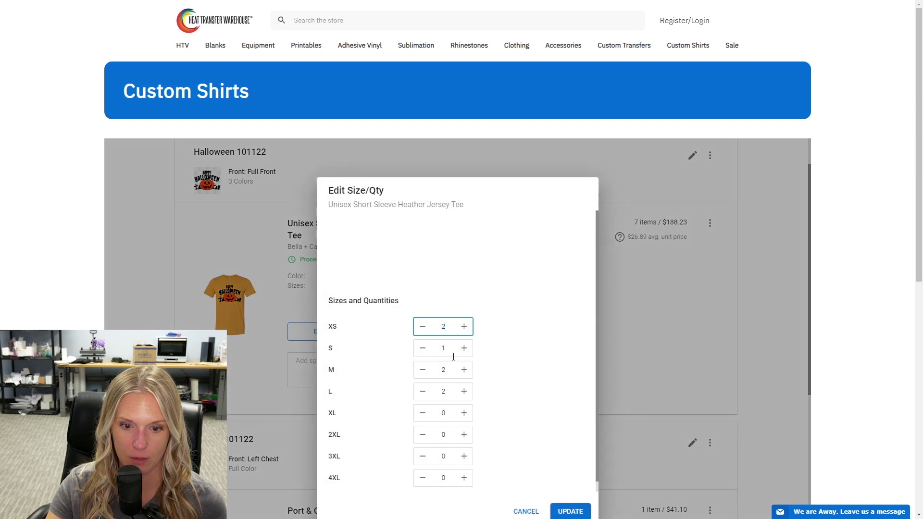
pyautogui.click(464, 404)
pyautogui.click(464, 405)
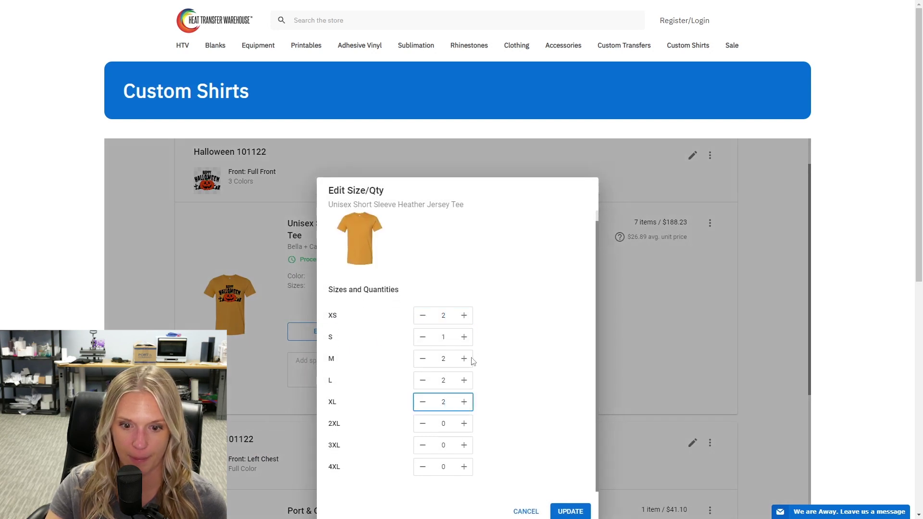
pyautogui.click(464, 315)
pyautogui.click(464, 315)
pyautogui.click(570, 511)
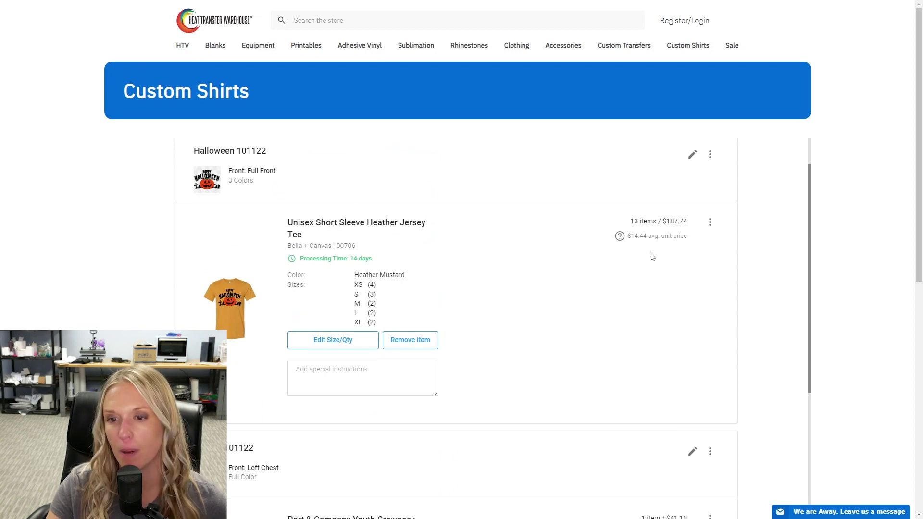
# Proceed from the cart to secure checkout and enter the customer's first name in the order details.
pyautogui.moveTo(621, 236)
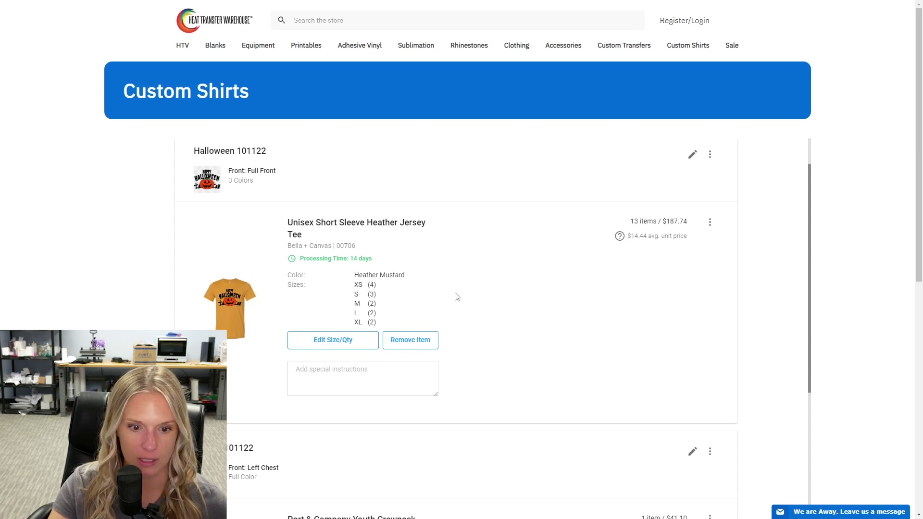
pyautogui.click(396, 374)
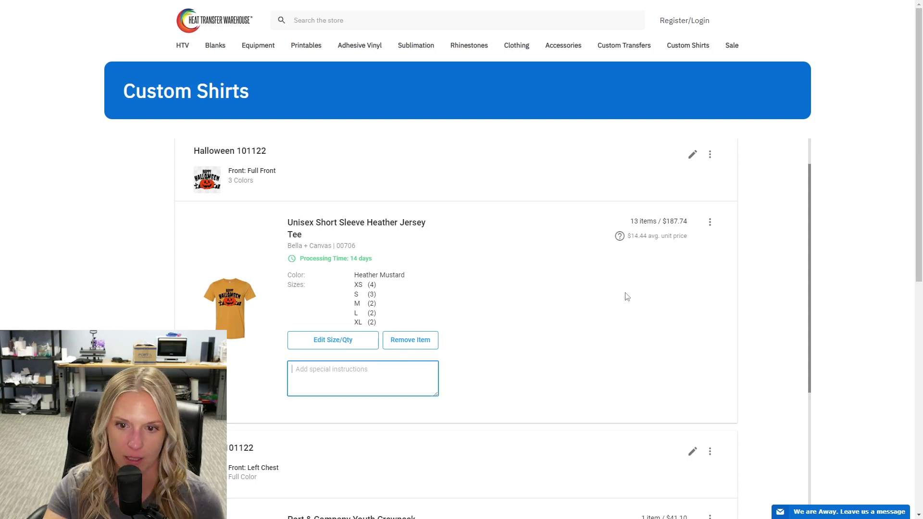
pyautogui.scroll(-7, 624, 272)
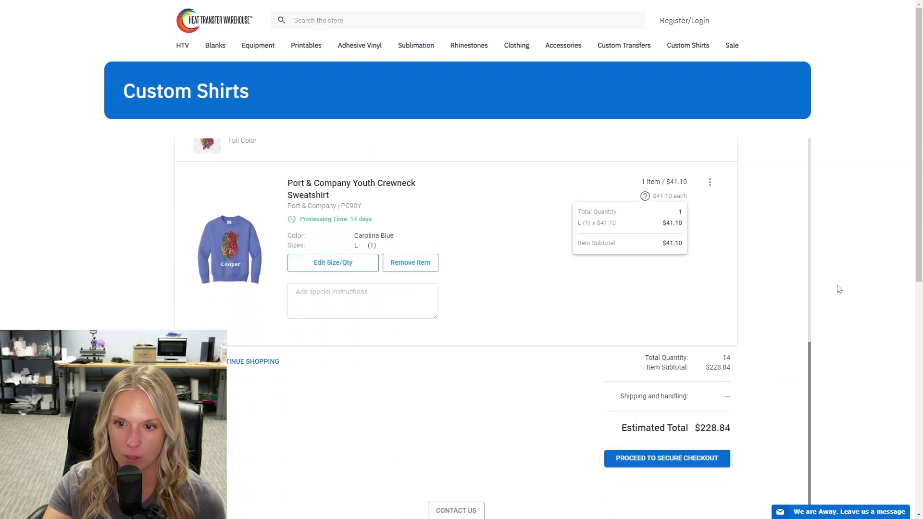
pyautogui.scroll(-2, 513, 433)
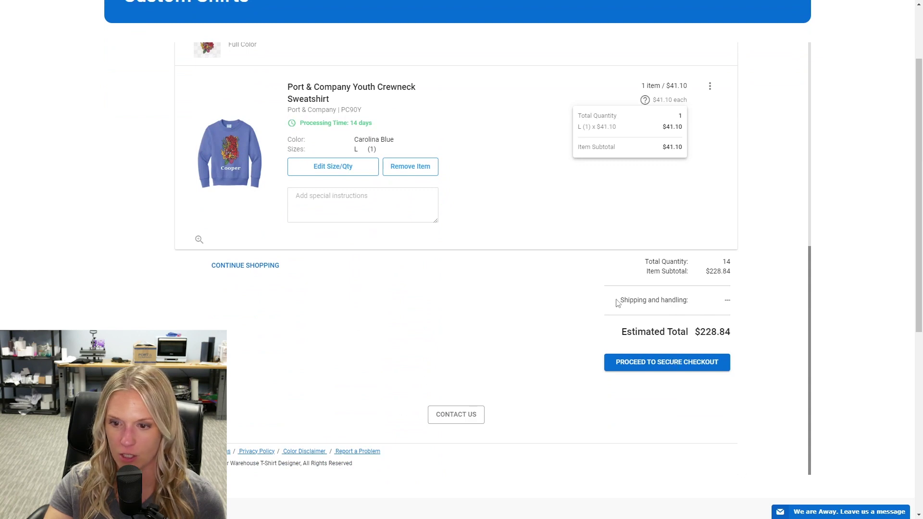
pyautogui.click(664, 368)
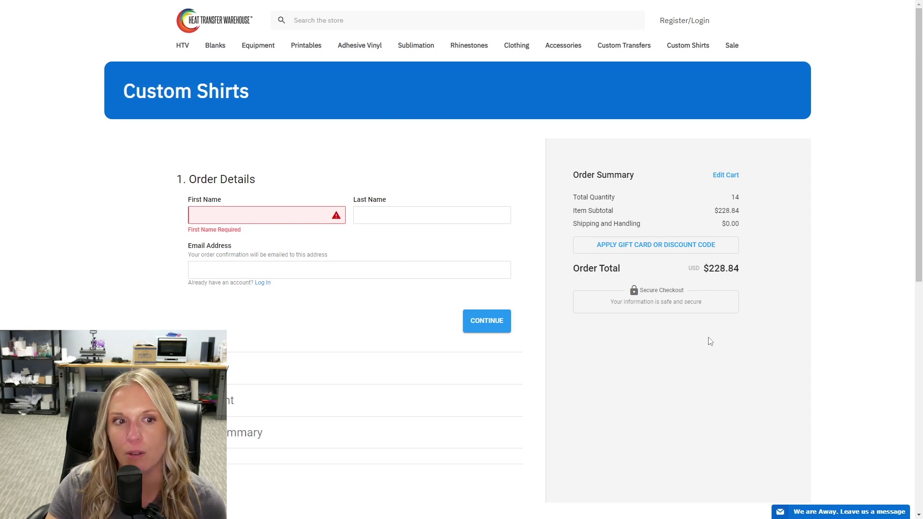
pyautogui.write('Brittany')
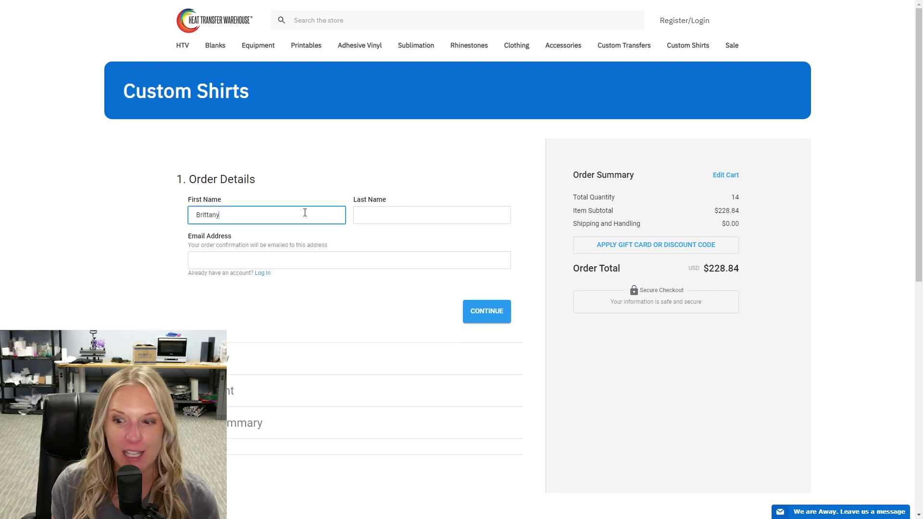